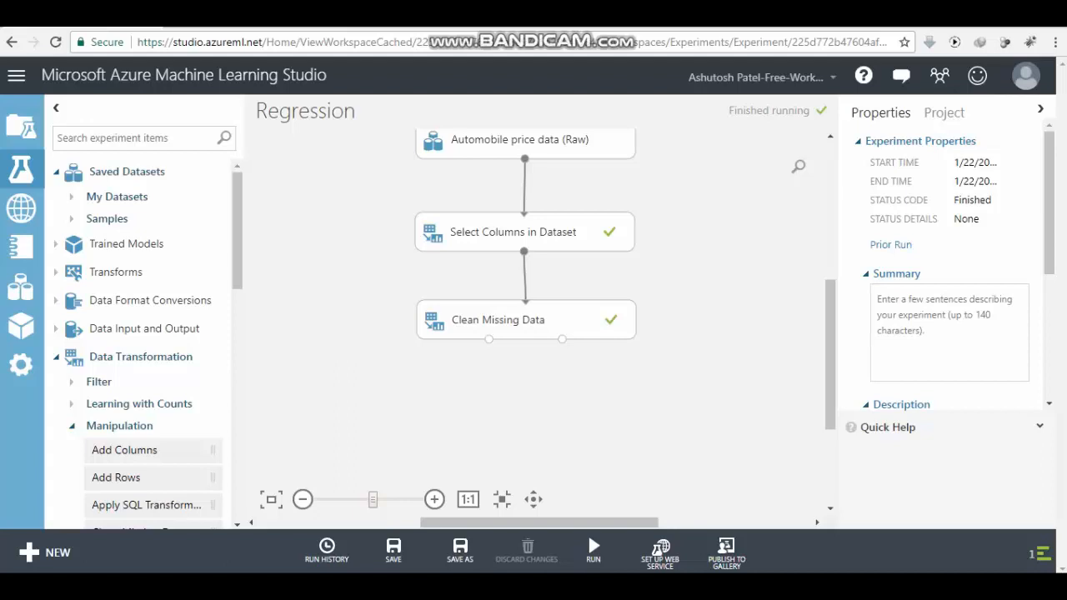
# Step: Add a Split Data module below Clean Missing Data and connect the cleaned dataset output to its input
pyautogui.scroll(-1, 526, 292)
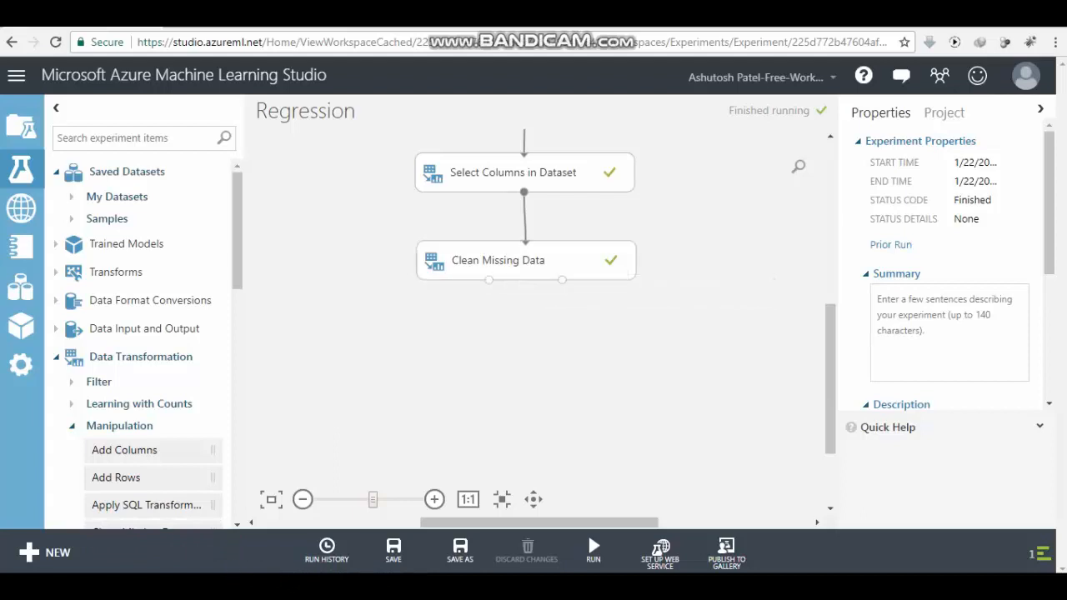
pyautogui.scroll(-3, 142, 342)
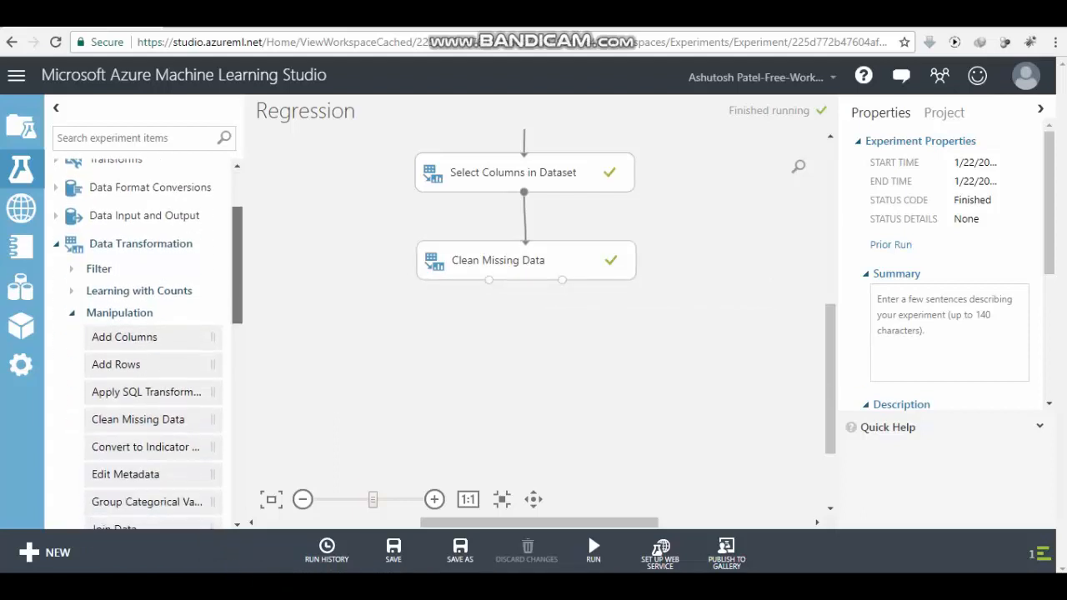
pyautogui.scroll(-2, 142, 342)
pyautogui.click(119, 232)
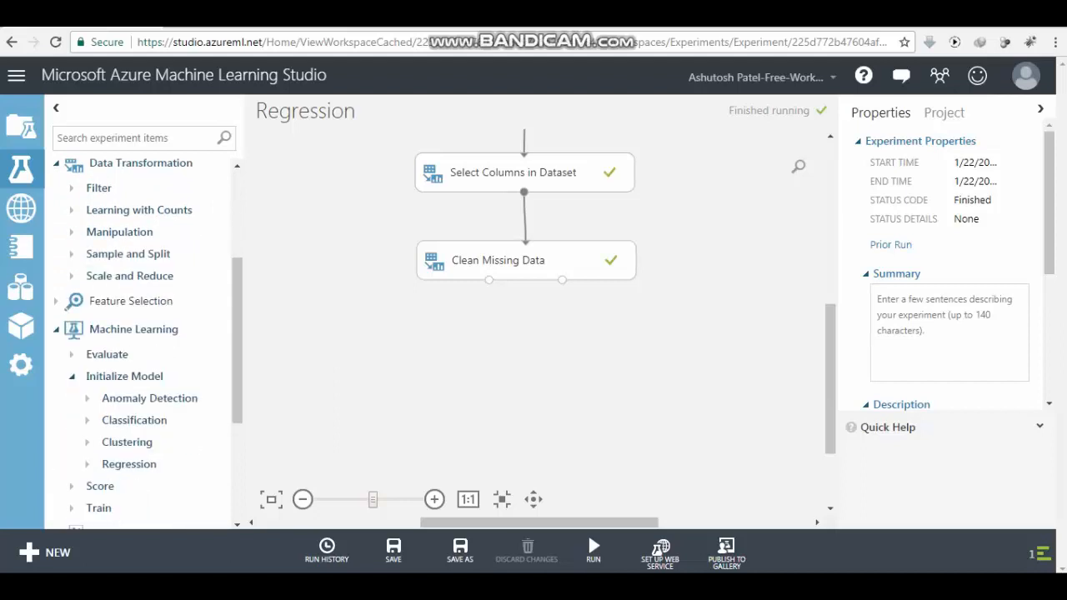
pyautogui.click(127, 253)
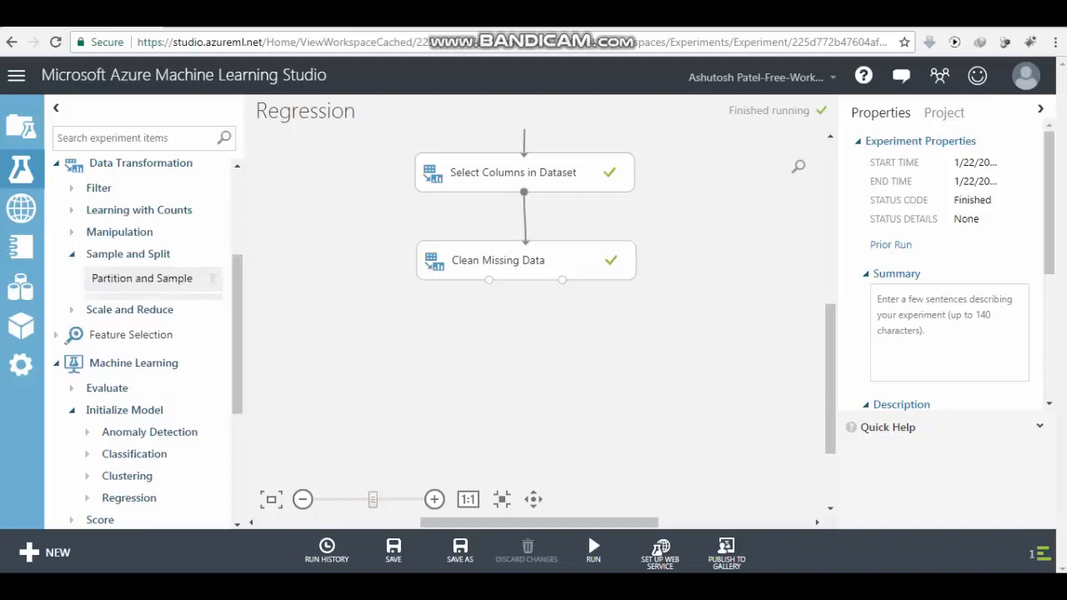
pyautogui.moveTo(115, 305); pyautogui.dragTo(514, 343)
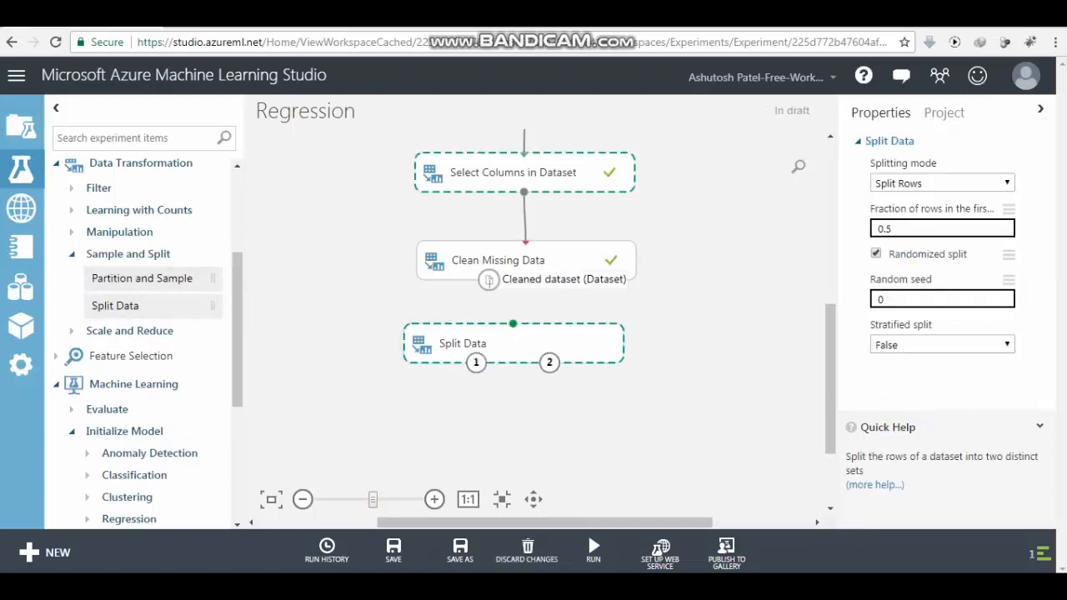
pyautogui.moveTo(488, 279); pyautogui.dragTo(514, 324)
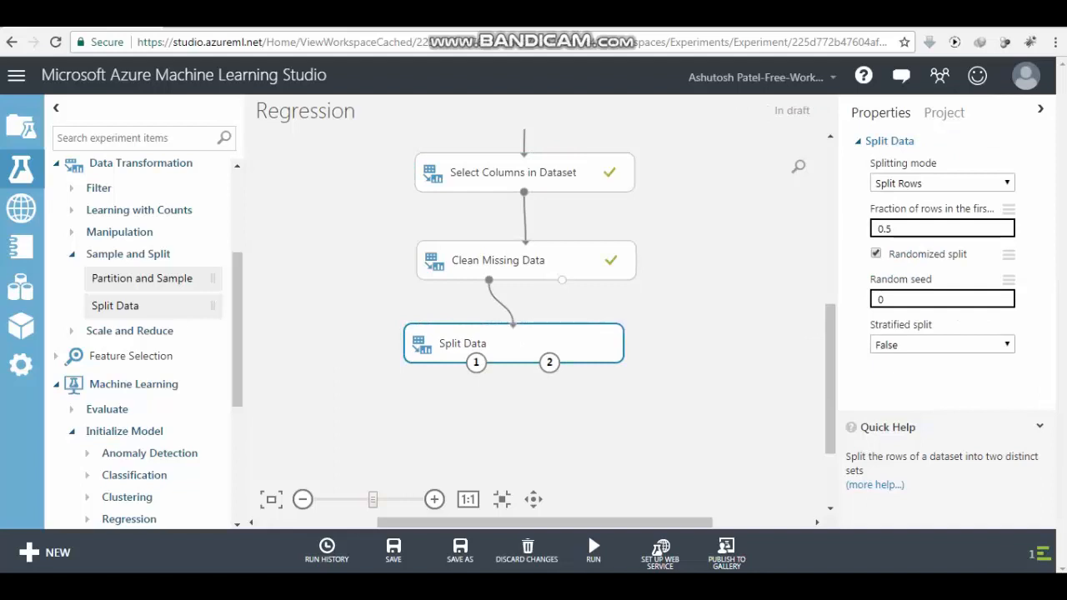
# Step: Set Split Data's fraction of rows in the first output to .70 and run only the selected module
pyautogui.click(892, 228)
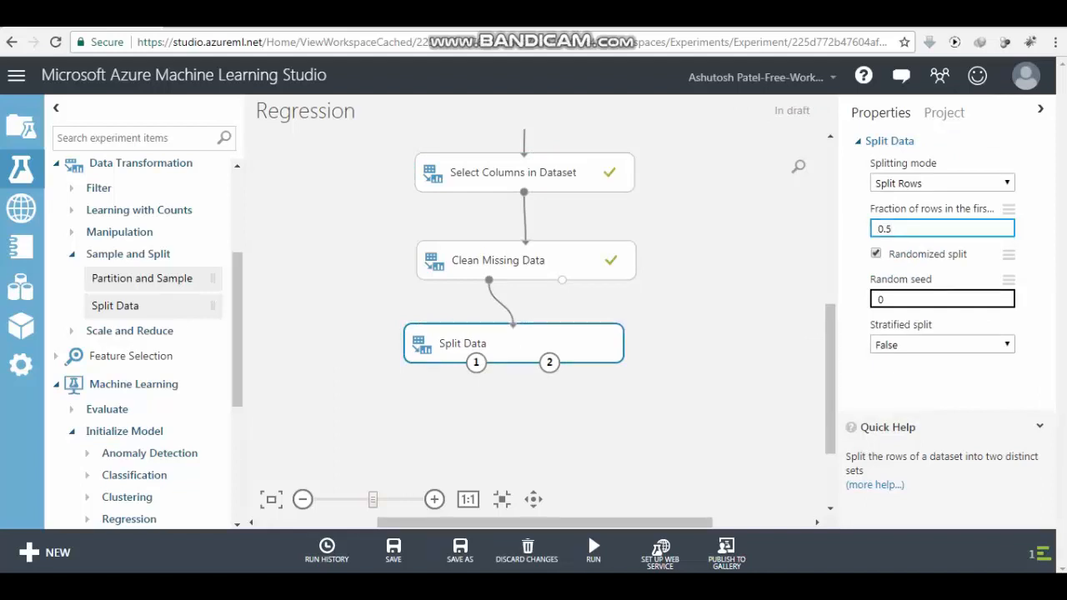
pyautogui.press('BackSpace')
pyautogui.press('BackSpace')
pyautogui.press('BackSpace')
pyautogui.write('.70')
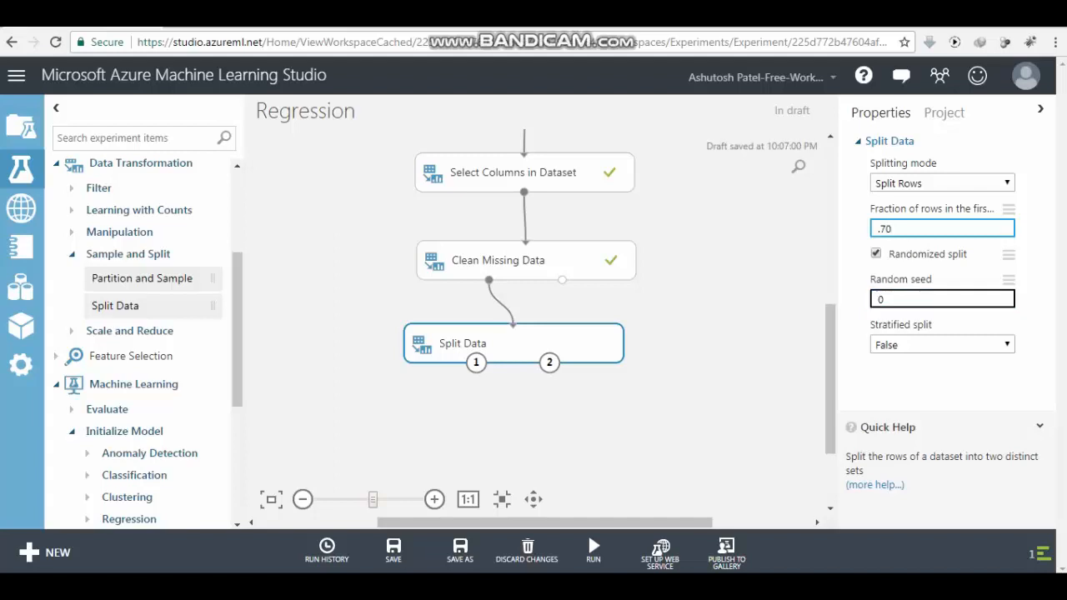
pyautogui.click(594, 548)
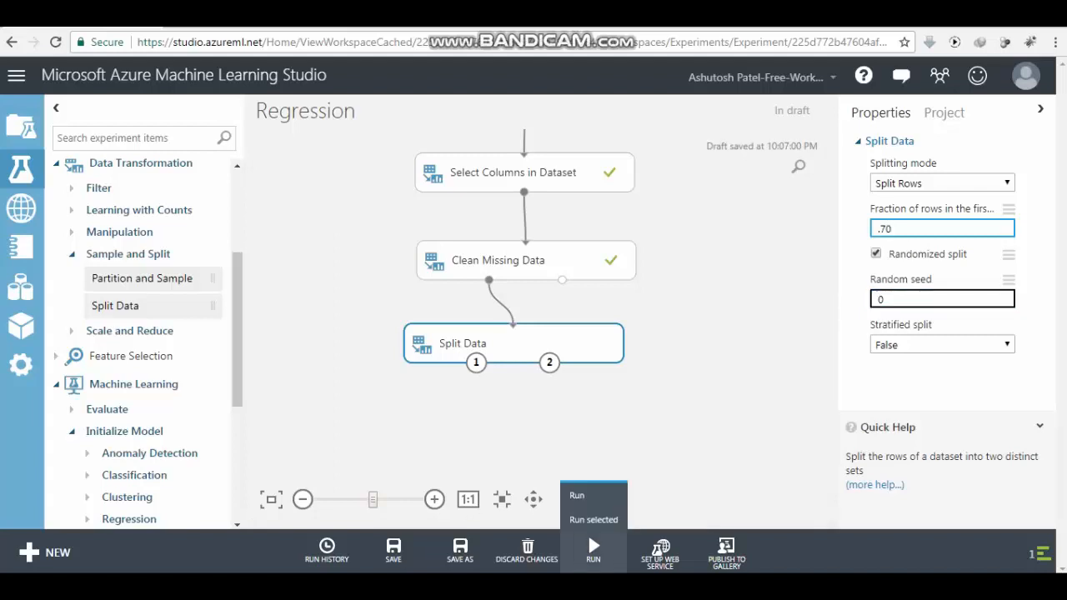
pyautogui.click(594, 519)
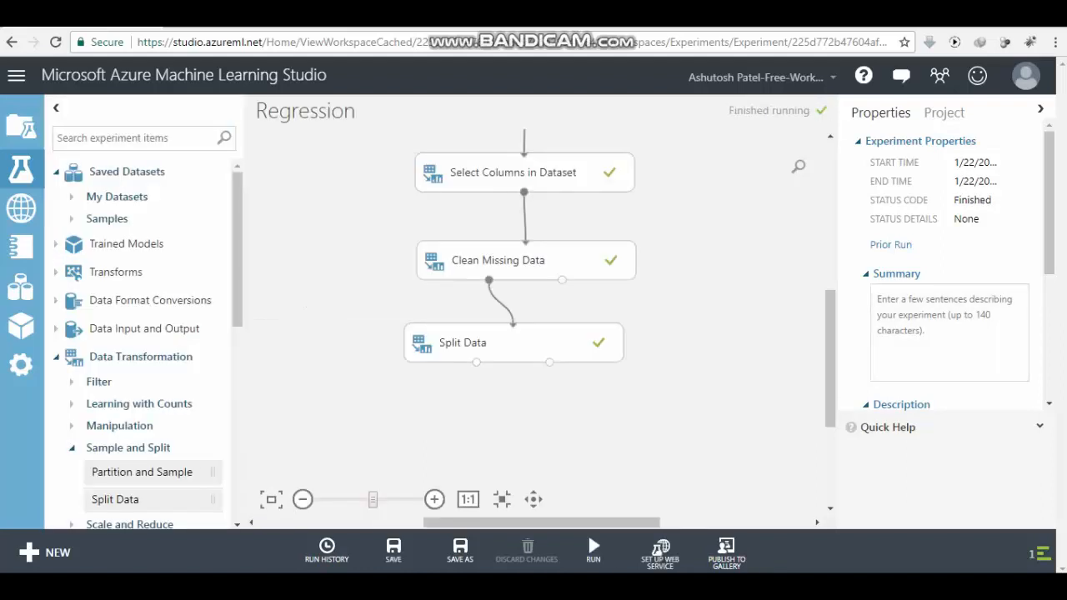
# Step: Visualize the first output dataset of Split Data and check its row and column counts
pyautogui.rightClick(476, 362)
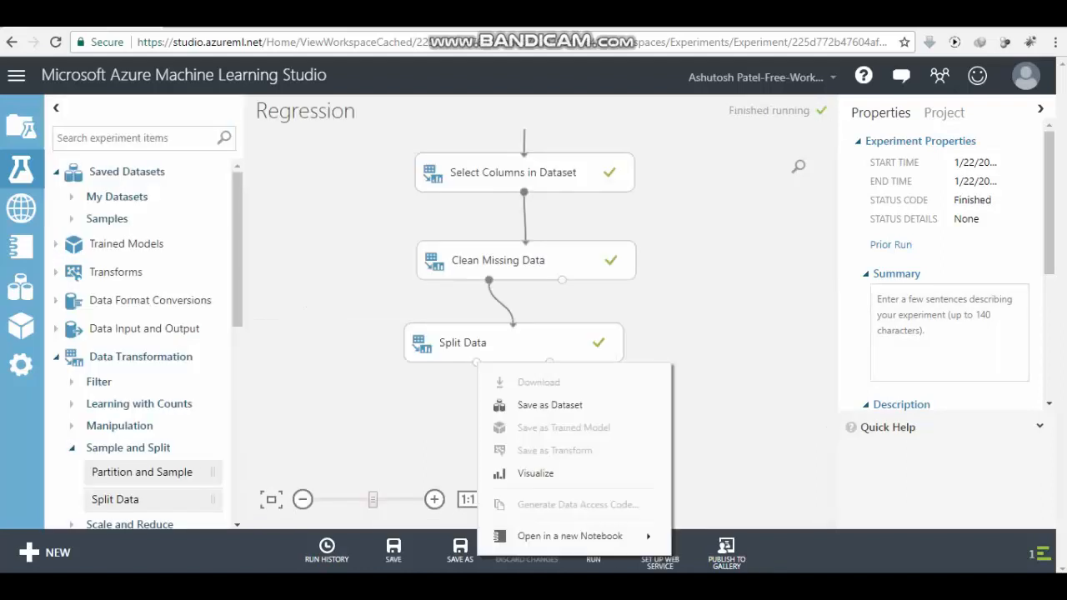
pyautogui.click(517, 474)
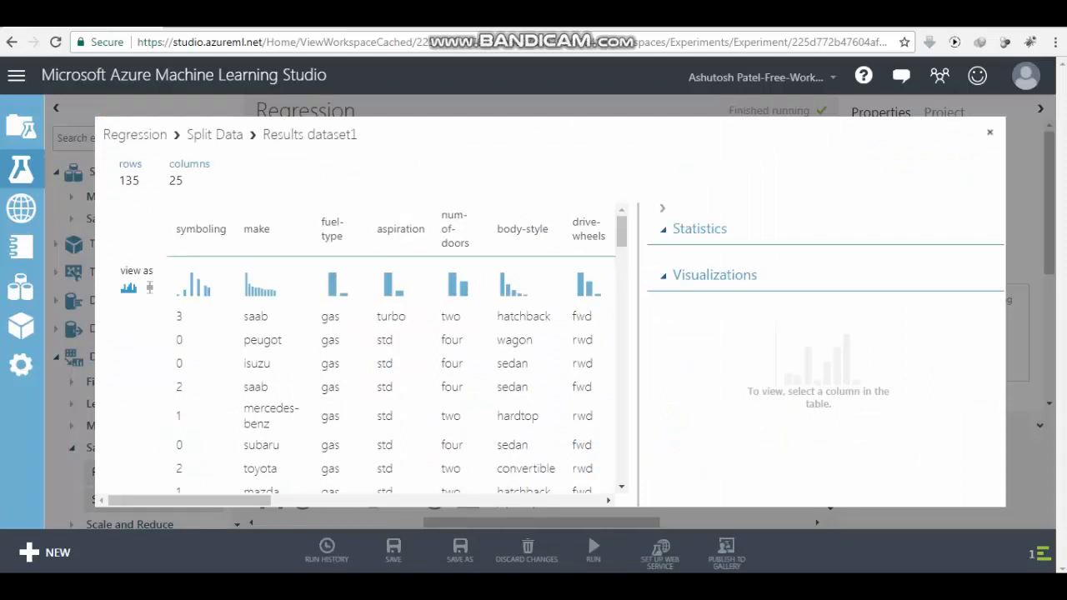
pyautogui.moveTo(118, 181); pyautogui.dragTo(213, 164)
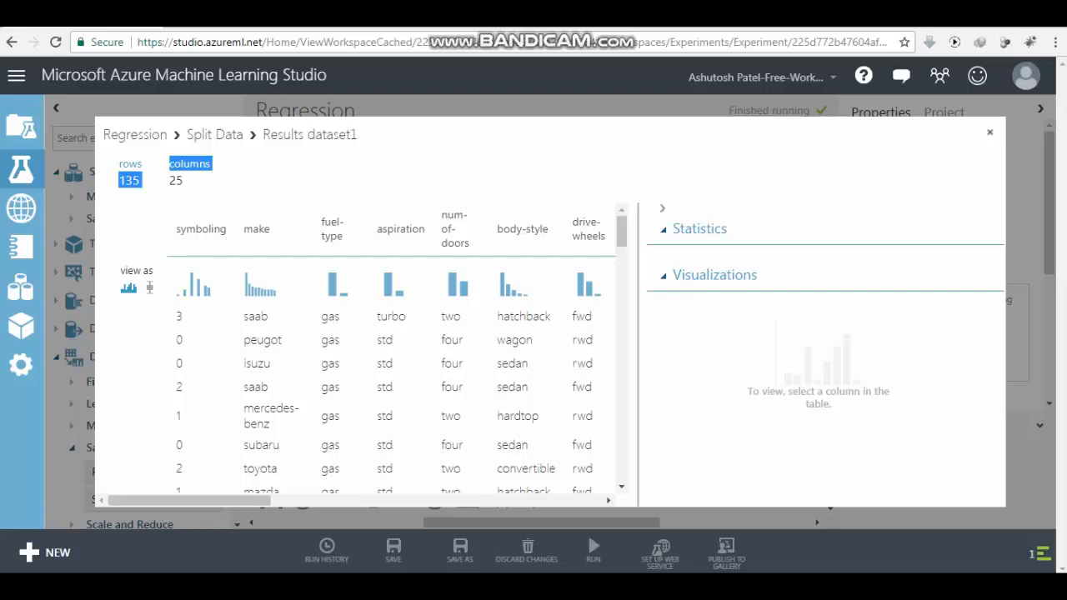
pyautogui.press('Escape')
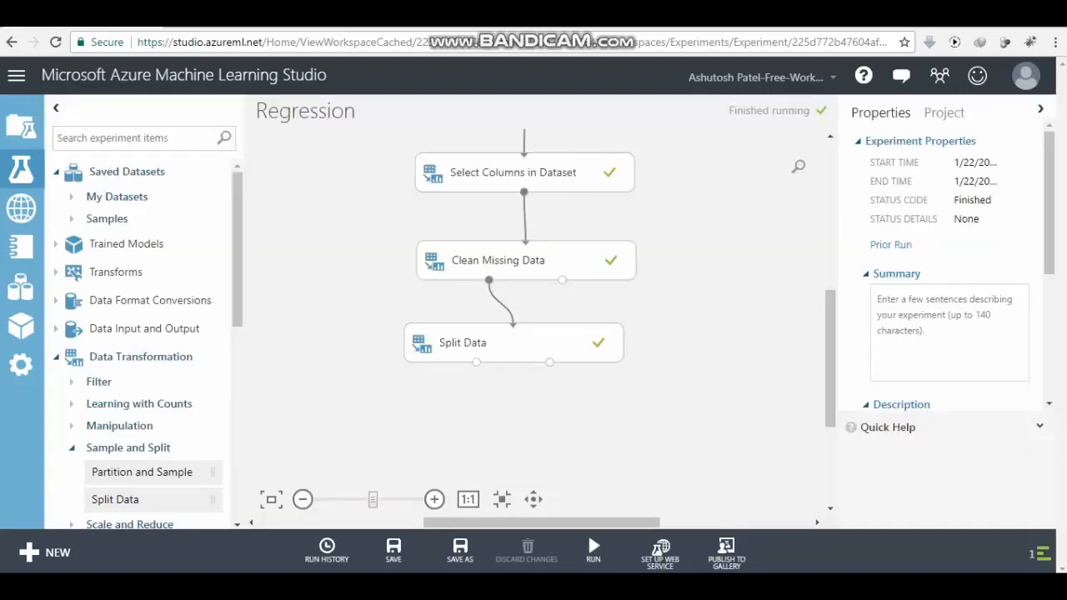
# Step: Add a Linear Regression module to the canvas and arrange it side by side with Split Data below Clean Missing Data
pyautogui.scroll(-3, 533, 292)
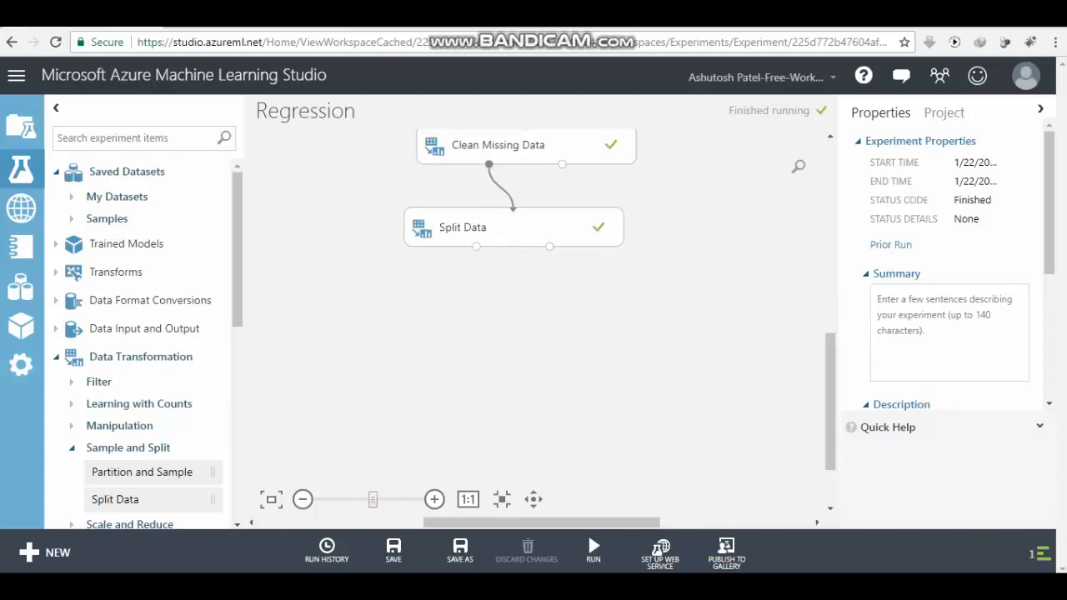
pyautogui.click(141, 356)
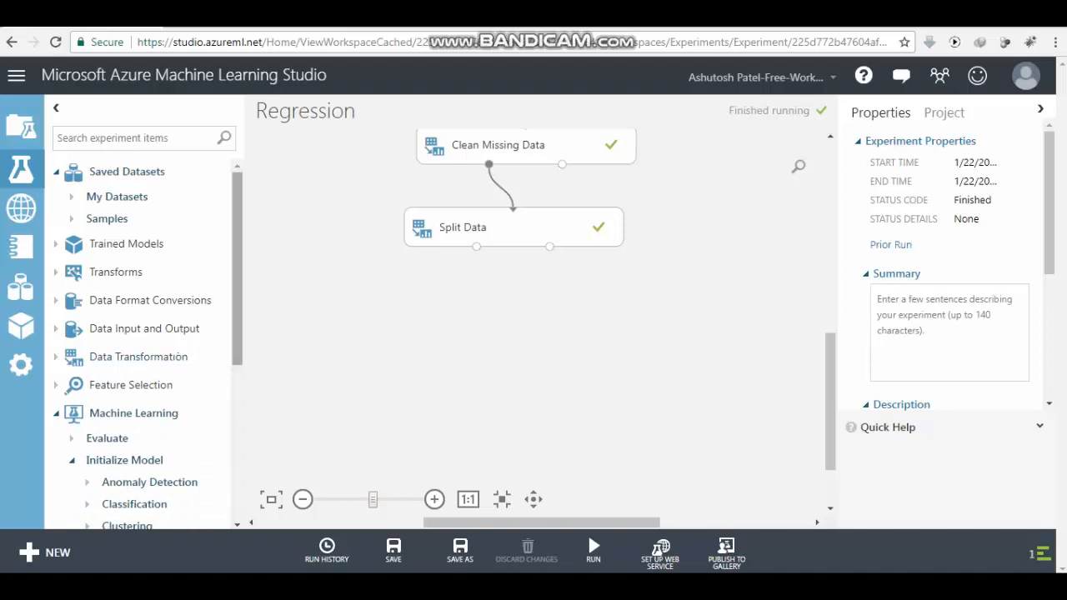
pyautogui.rightClick(239, 342)
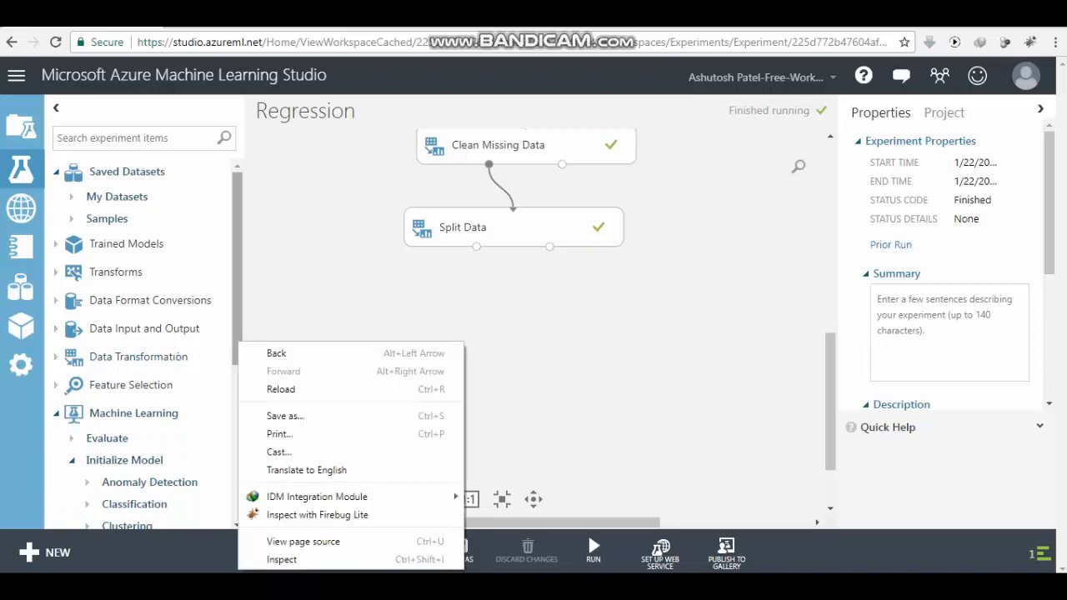
pyautogui.press('Escape')
pyautogui.scroll(-3, 148, 345)
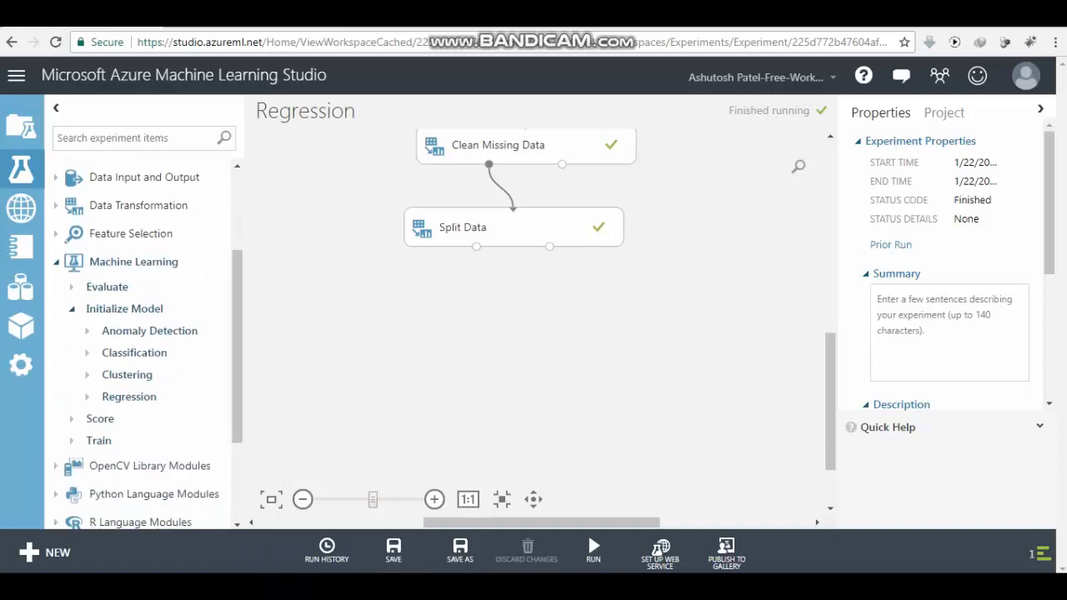
pyautogui.click(129, 397)
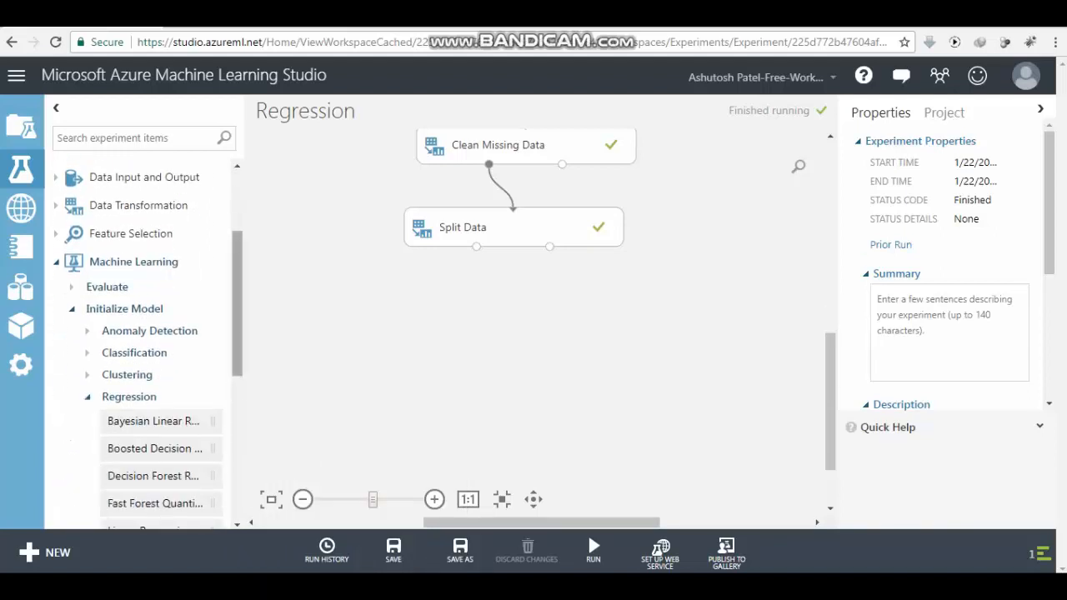
pyautogui.scroll(-1, 149, 344)
pyautogui.scroll(-2, 148, 344)
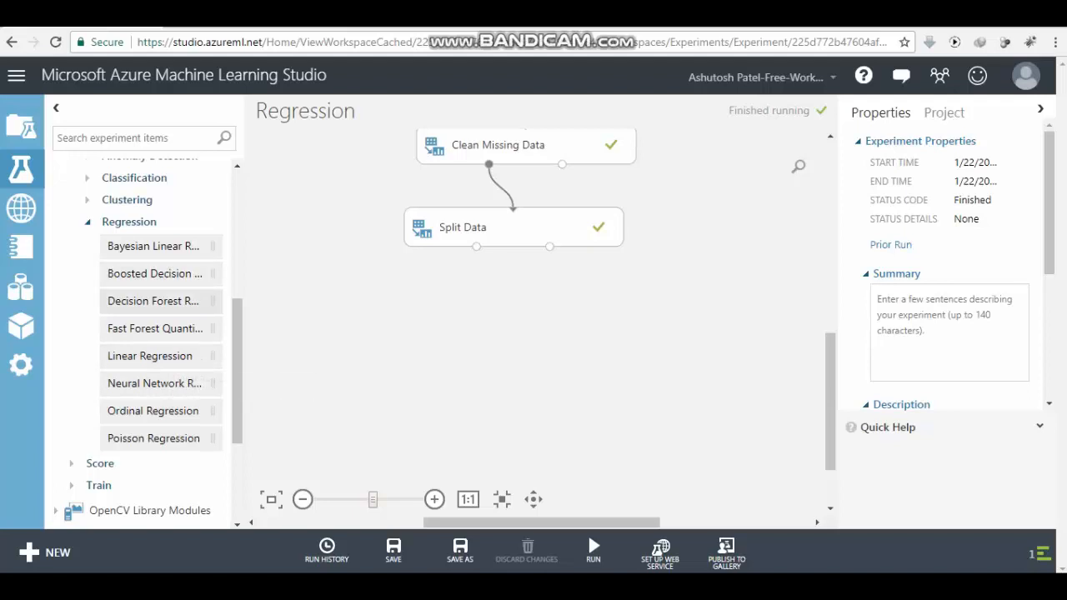
pyautogui.moveTo(150, 356); pyautogui.dragTo(333, 304)
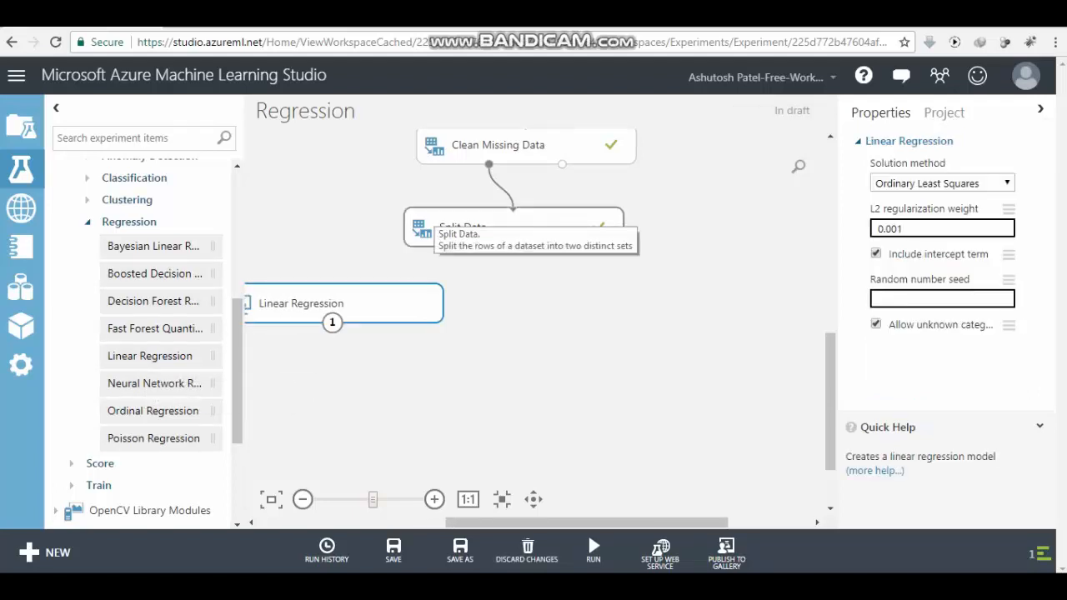
pyautogui.moveTo(466, 227); pyautogui.dragTo(604, 245)
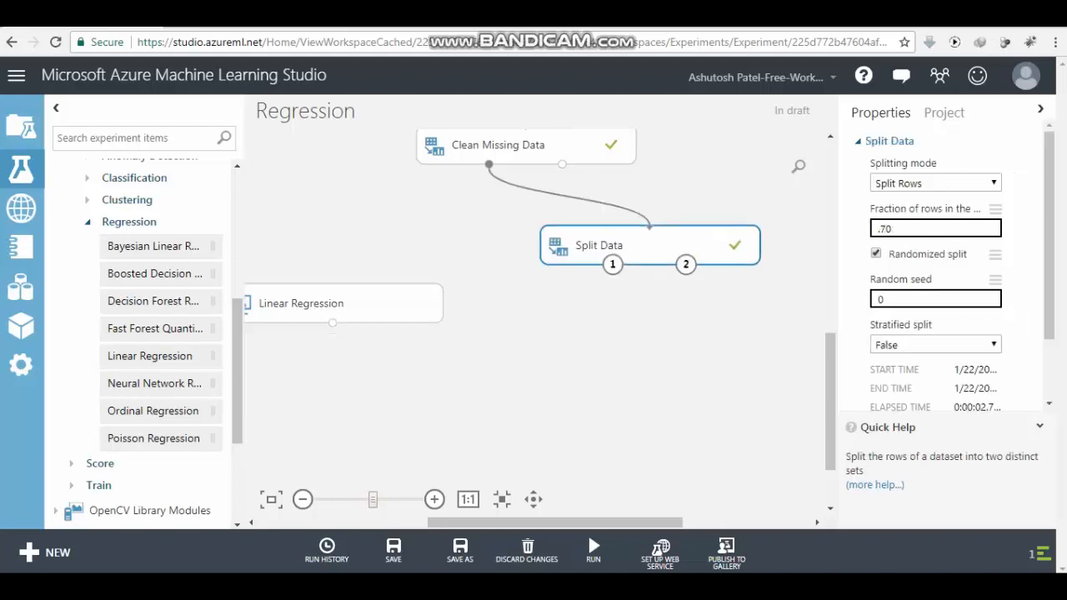
pyautogui.moveTo(334, 303); pyautogui.dragTo(365, 241)
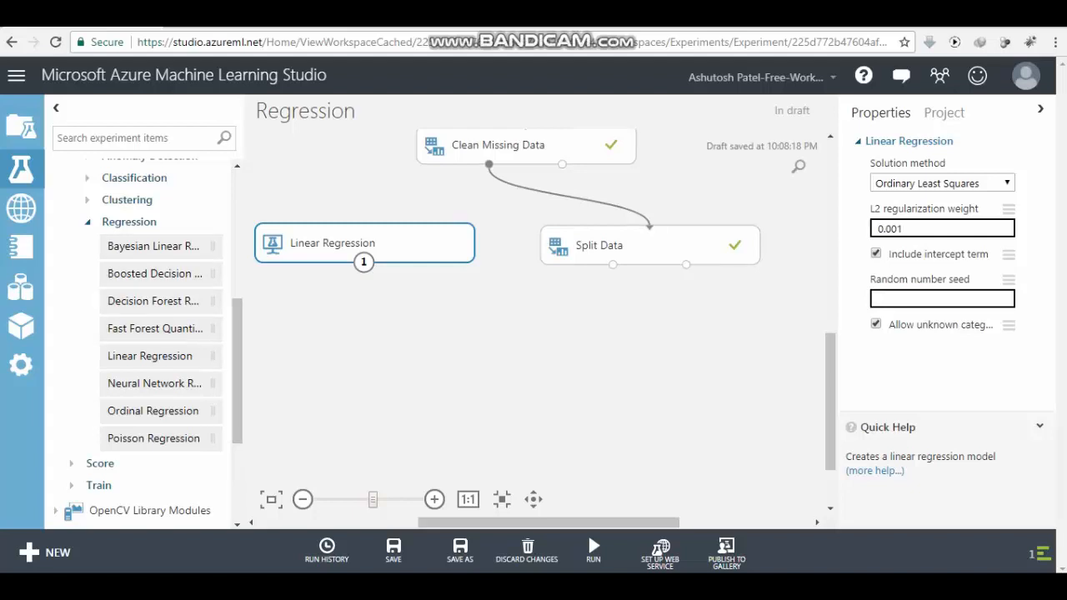
# Step: Add a Train Model module below and connect Linear Regression to its first input and Split Data's first output to its second
pyautogui.click(88, 222)
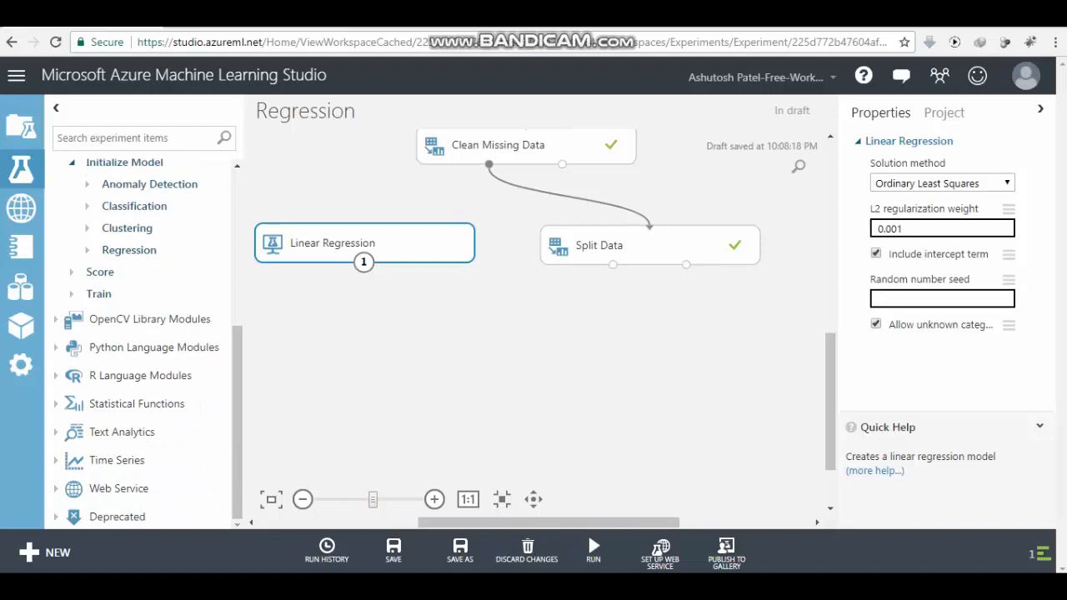
pyautogui.scroll(2, 138, 342)
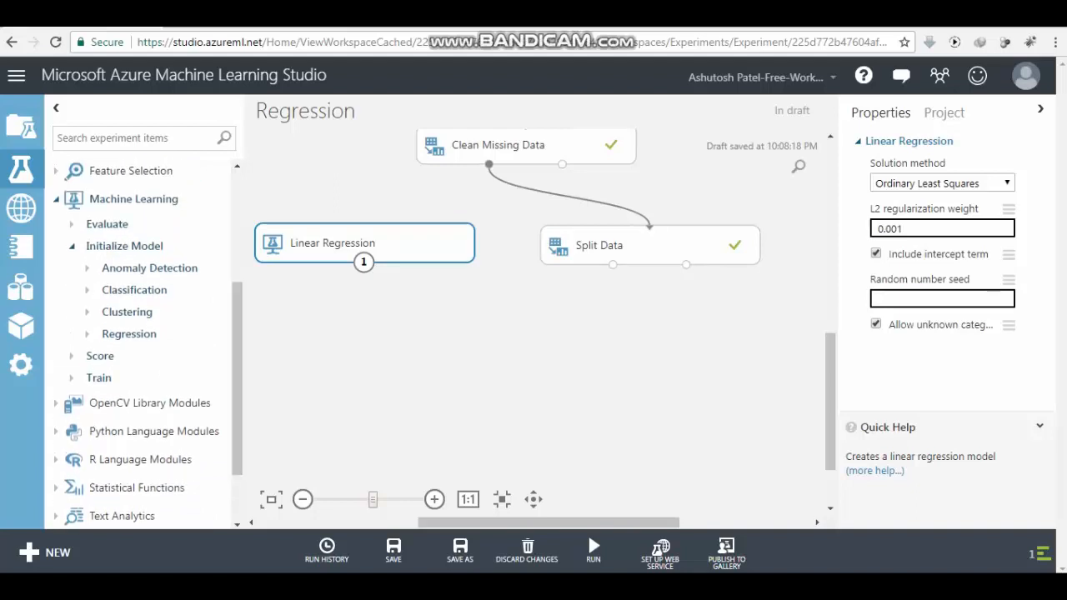
pyautogui.click(72, 379)
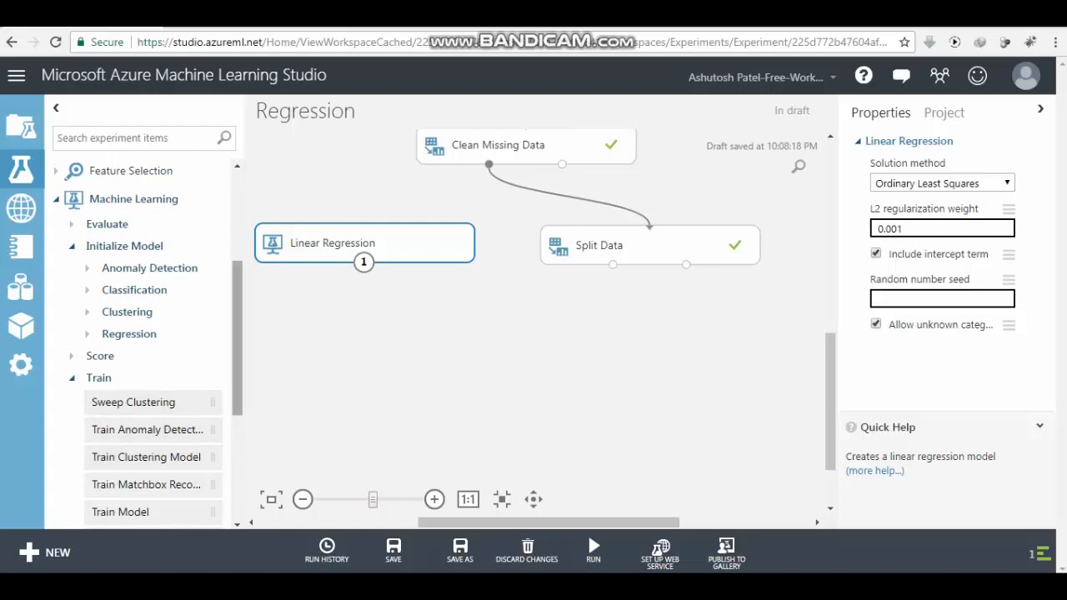
pyautogui.scroll(-4, 138, 342)
pyautogui.moveTo(120, 366); pyautogui.dragTo(537, 365)
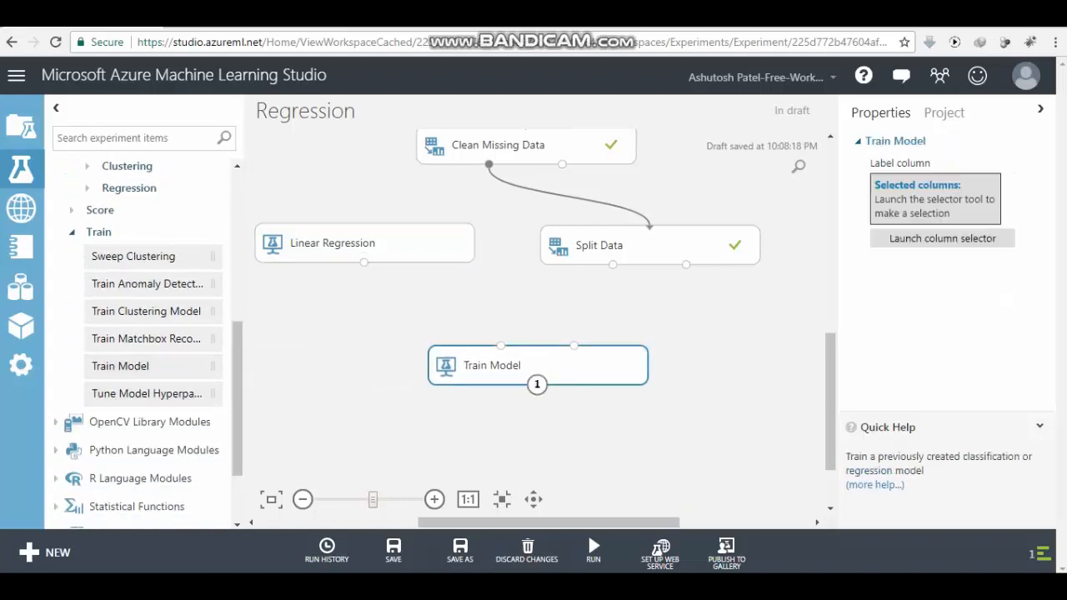
pyautogui.moveTo(365, 263); pyautogui.dragTo(500, 345)
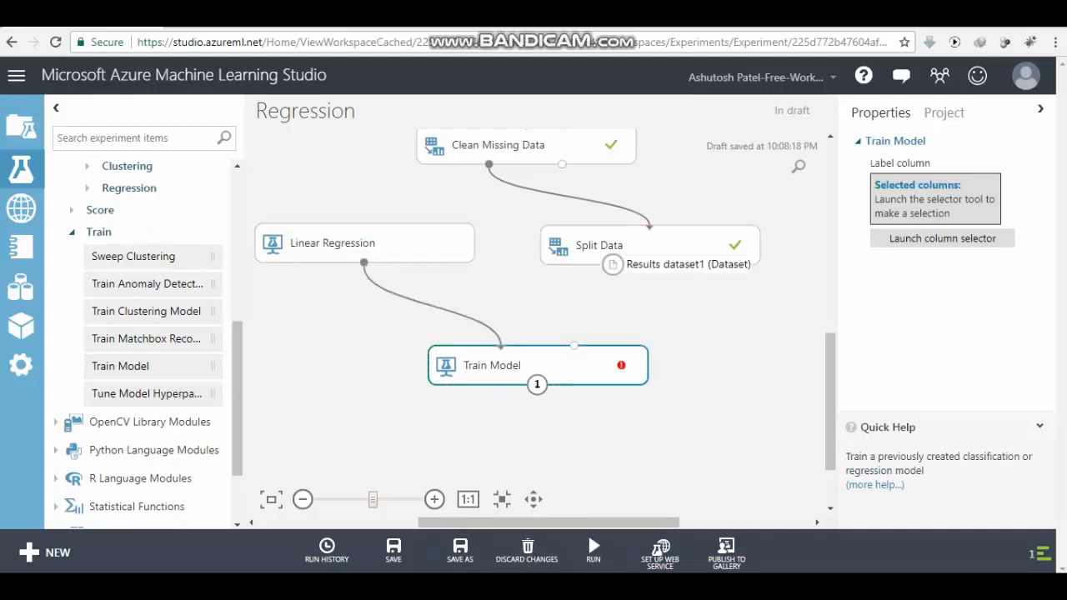
pyautogui.moveTo(612, 264); pyautogui.dragTo(574, 345)
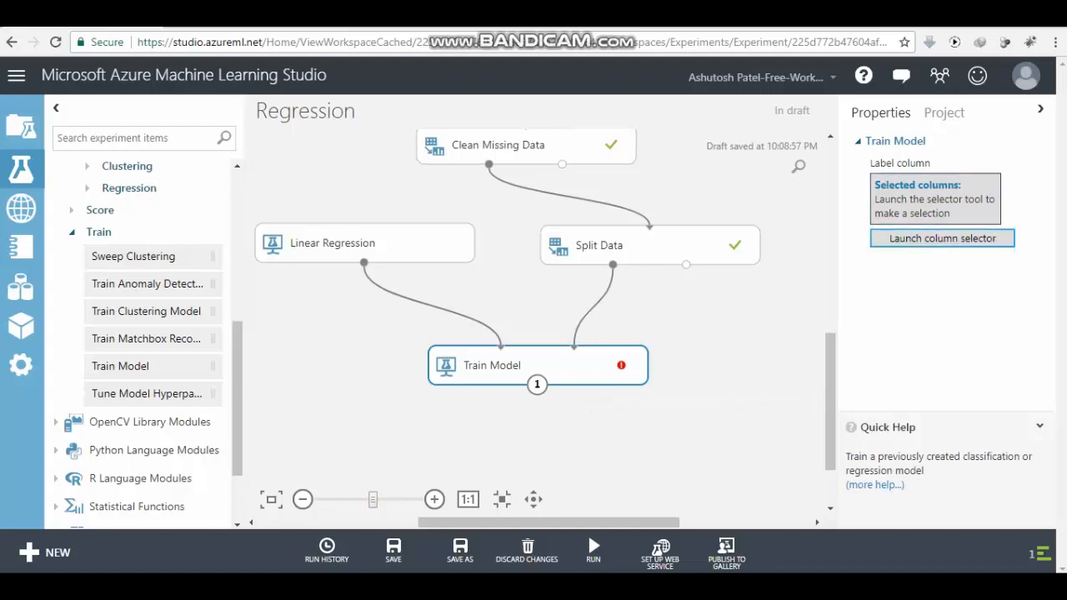
# Step: Choose price as the label column of the Train Model module
pyautogui.click(942, 237)
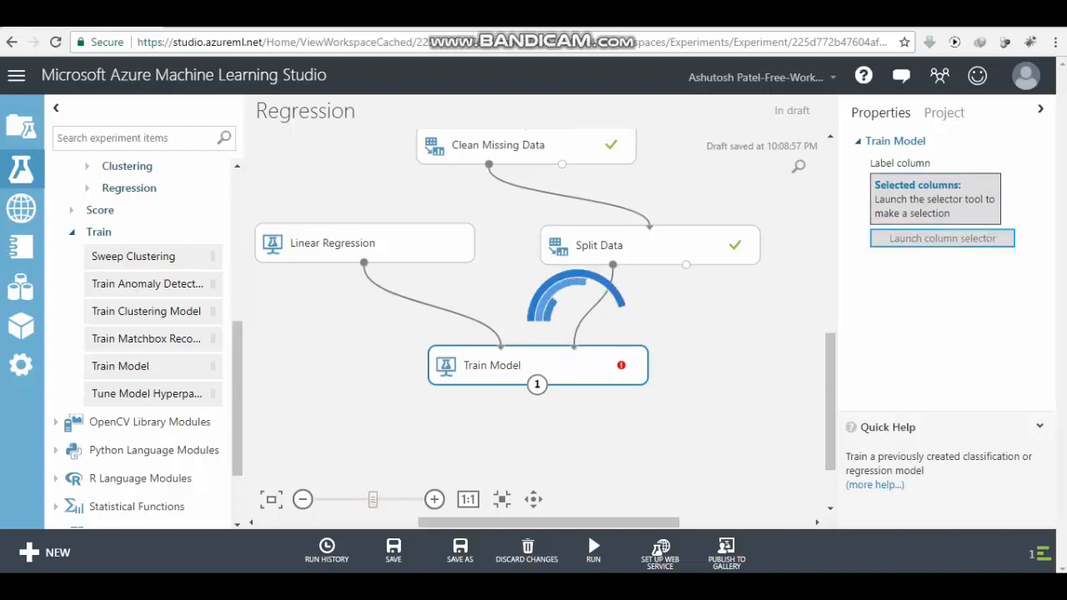
pyautogui.scroll(-3, 467, 333)
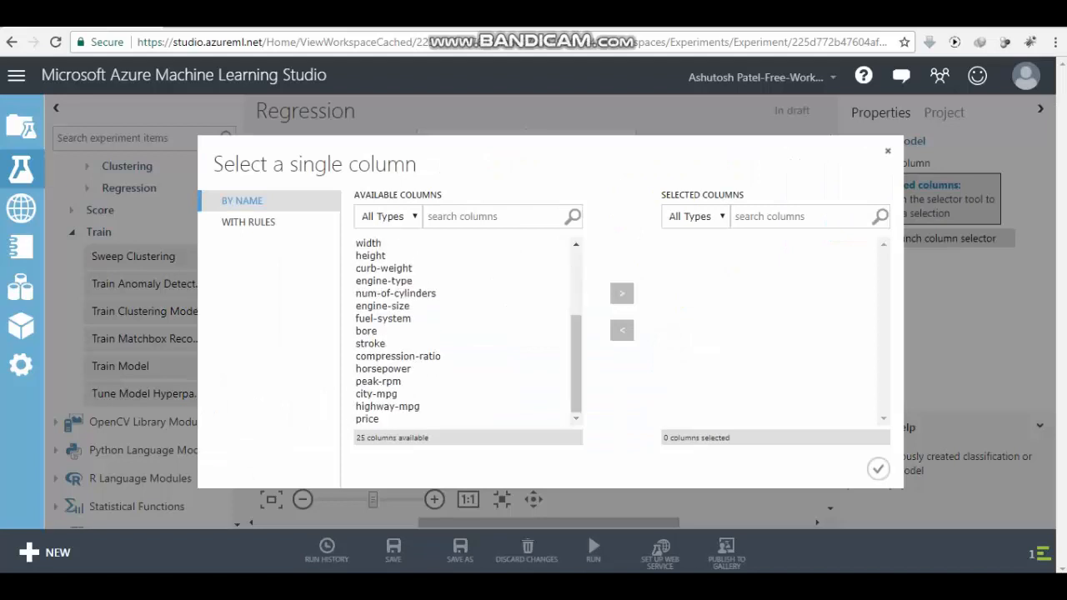
pyautogui.click(366, 419)
pyautogui.click(622, 294)
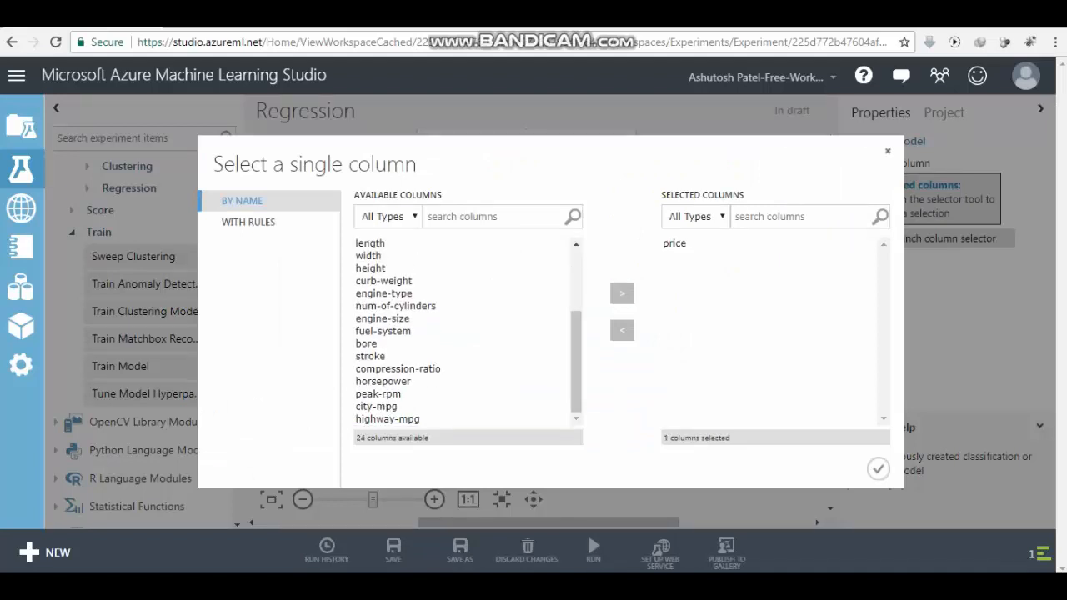
pyautogui.click(878, 469)
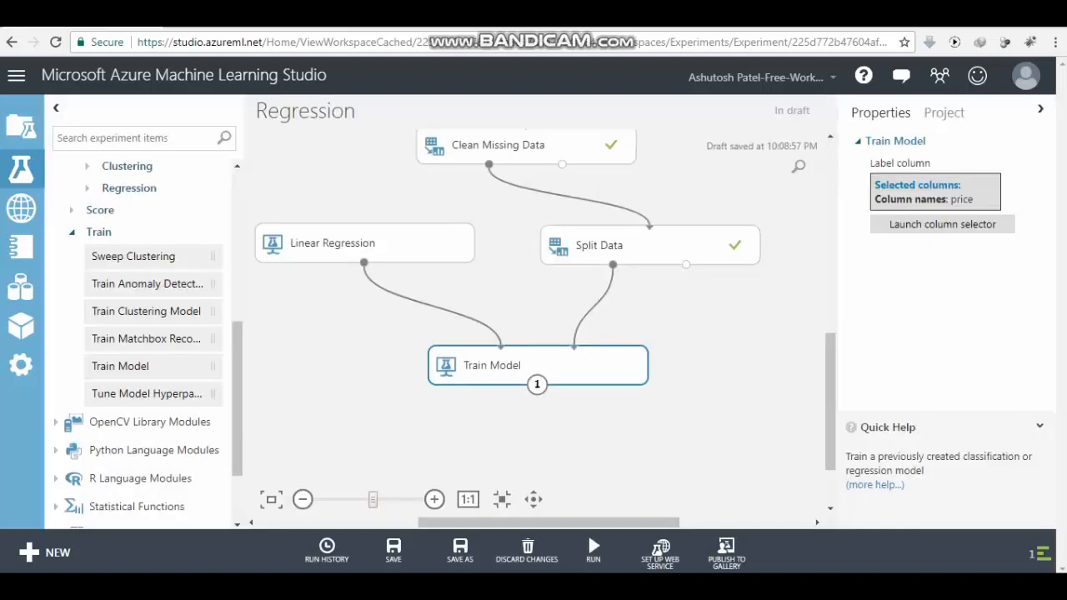
# Step: Run the whole experiment to train the linear regression model on the price column
pyautogui.scroll(-2, 542, 292)
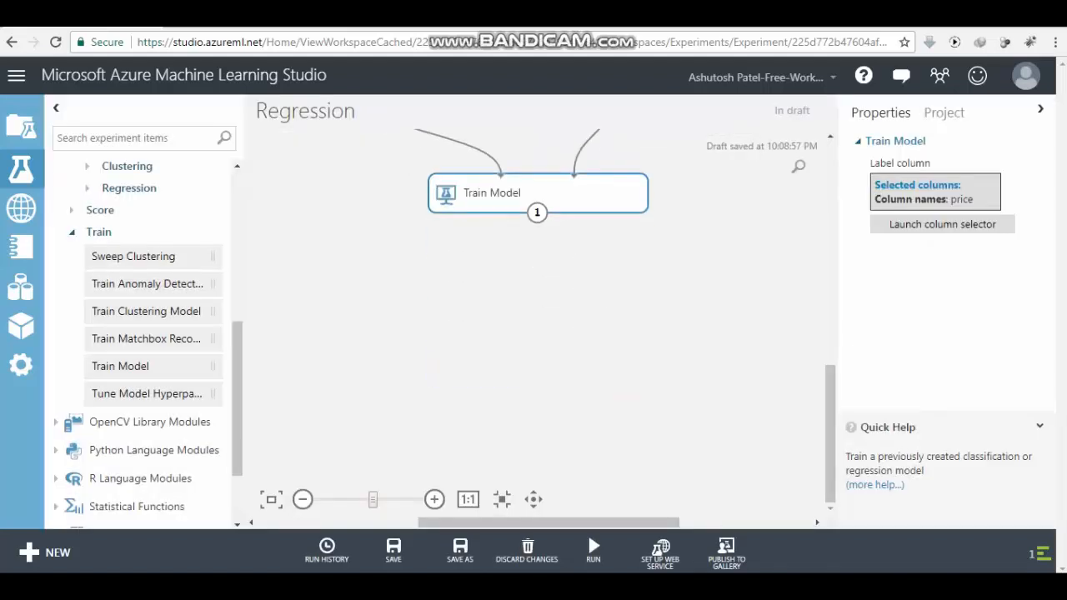
pyautogui.click(594, 550)
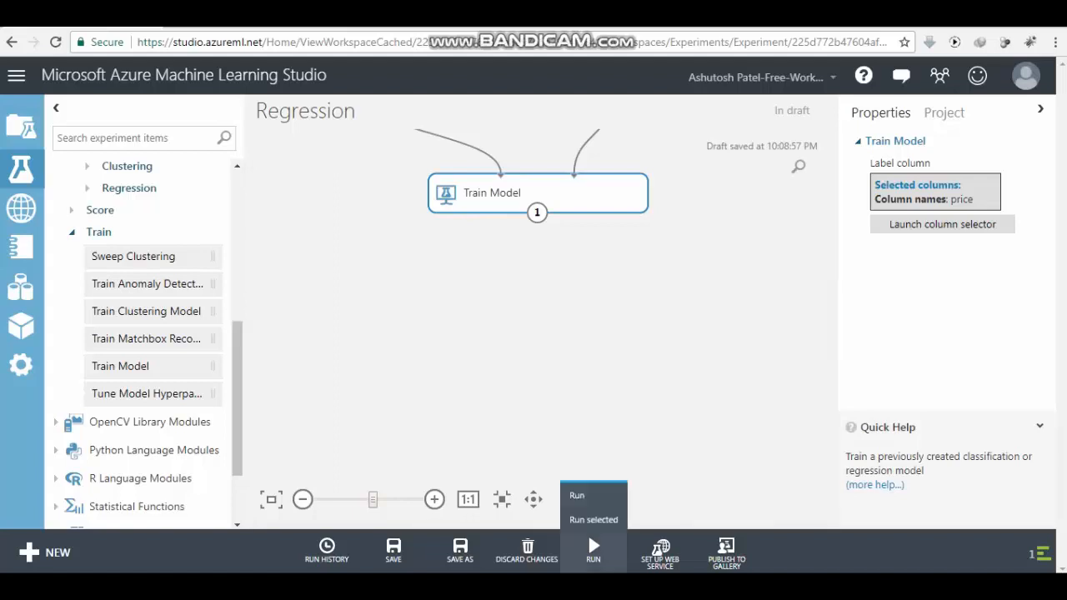
pyautogui.click(588, 496)
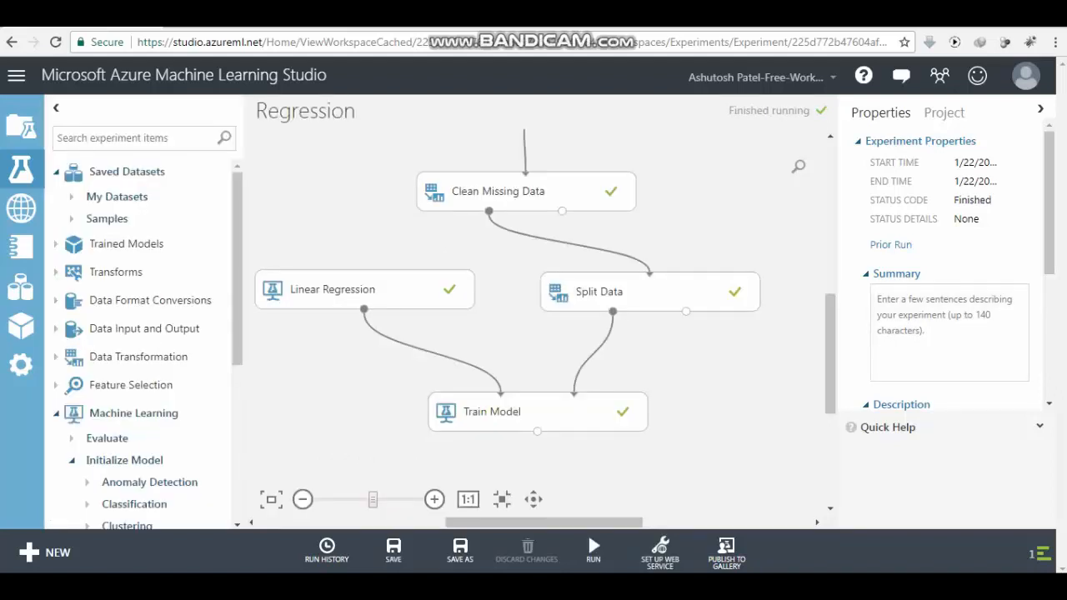
# Step: Add a Score Model module below Train Model and connect Train Model to its first input and Split Data's second output to its second
pyautogui.scroll(-4, 542, 283)
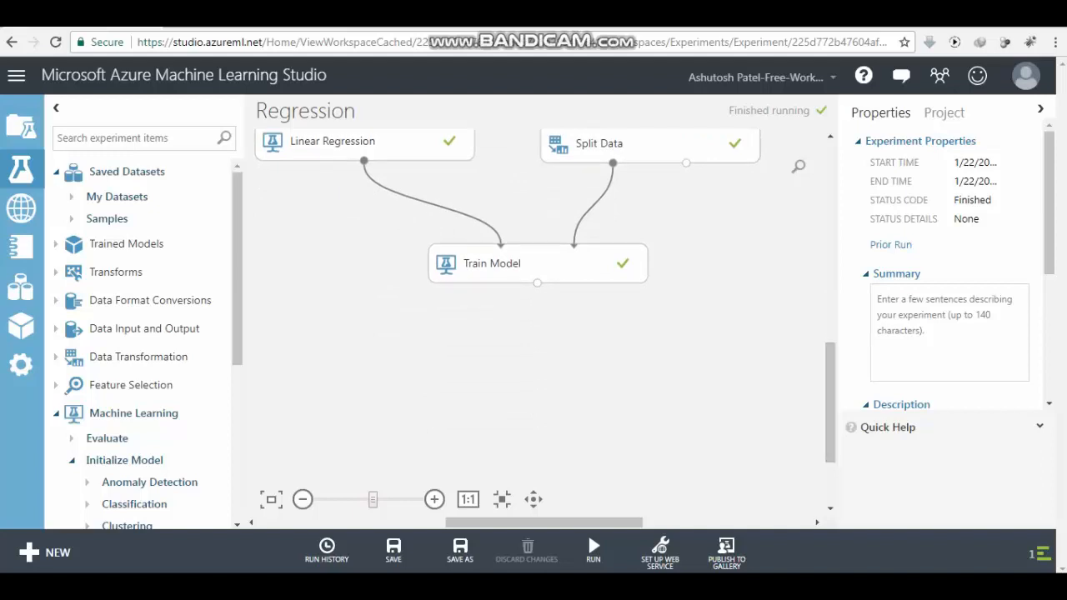
pyautogui.click(125, 460)
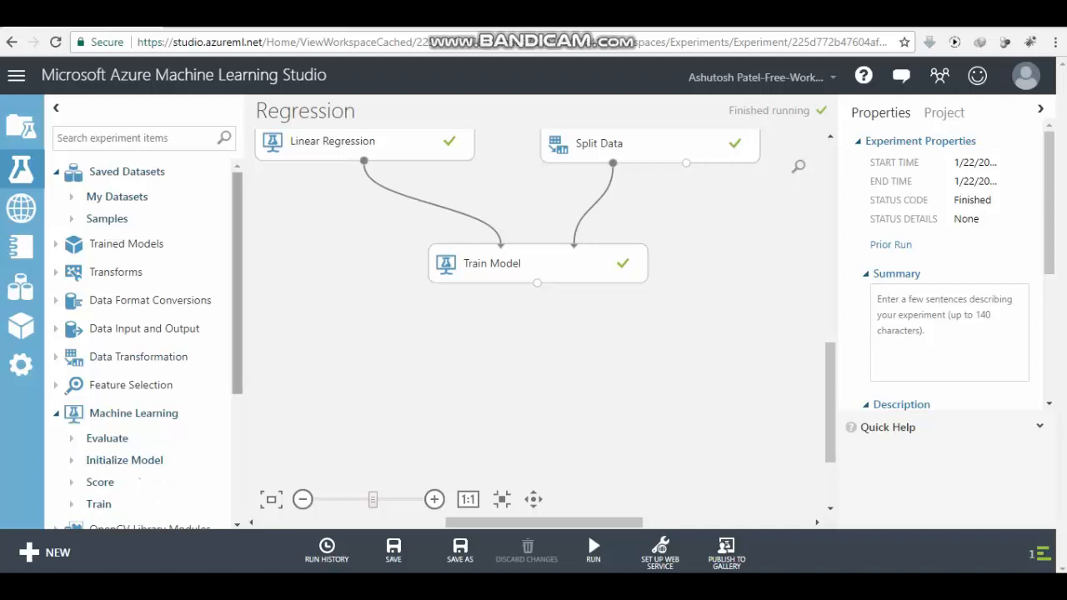
pyautogui.scroll(-1, 141, 334)
pyautogui.scroll(-2, 141, 341)
pyautogui.click(100, 415)
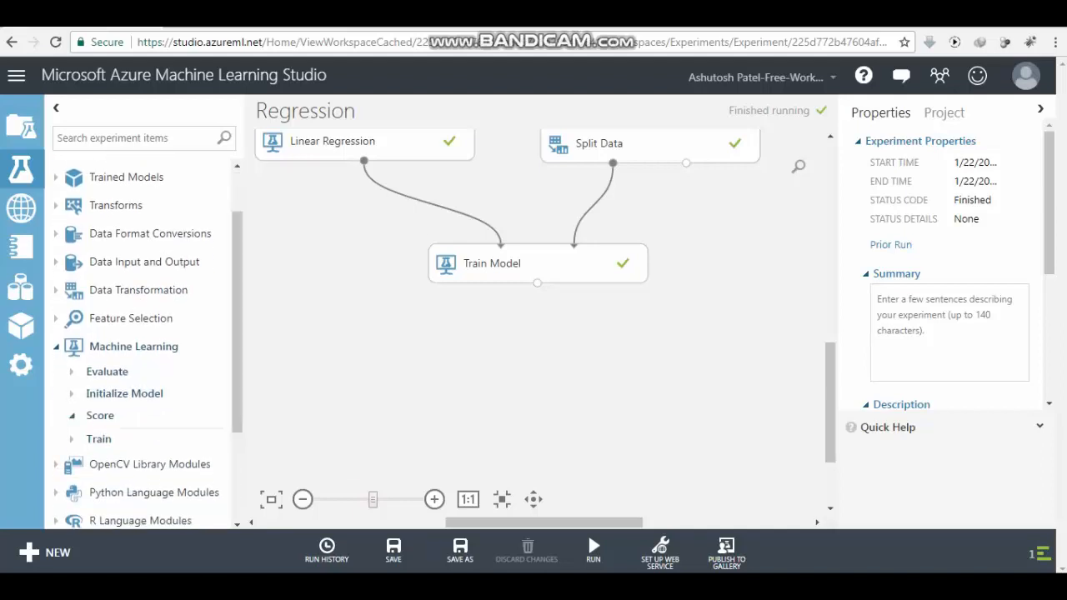
pyautogui.scroll(-4, 142, 342)
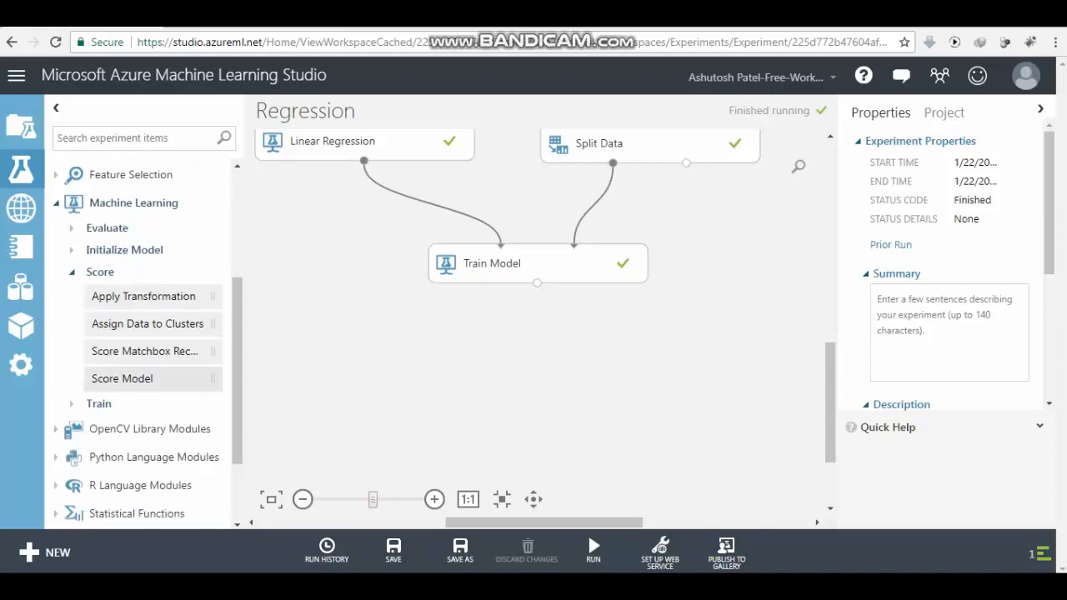
pyautogui.moveTo(122, 379); pyautogui.dragTo(620, 348)
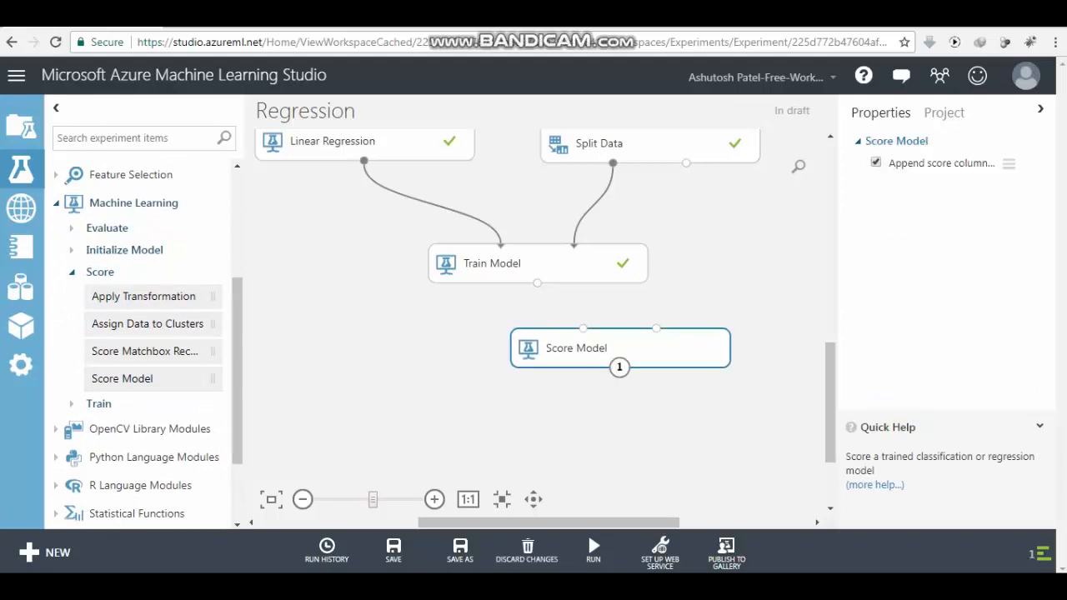
pyautogui.moveTo(538, 283); pyautogui.dragTo(583, 328)
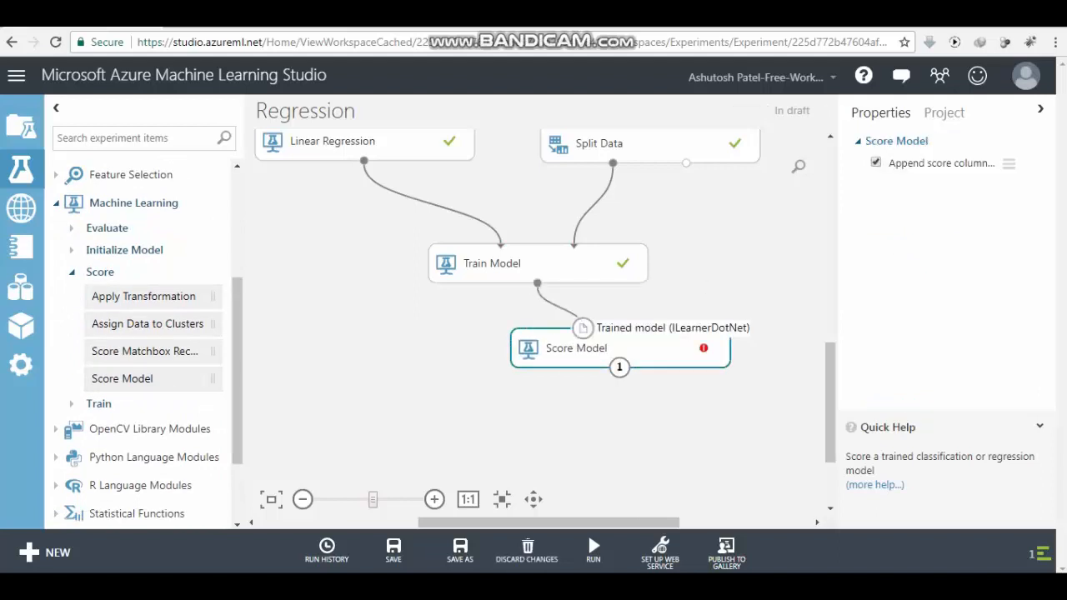
pyautogui.moveTo(686, 162); pyautogui.dragTo(657, 328)
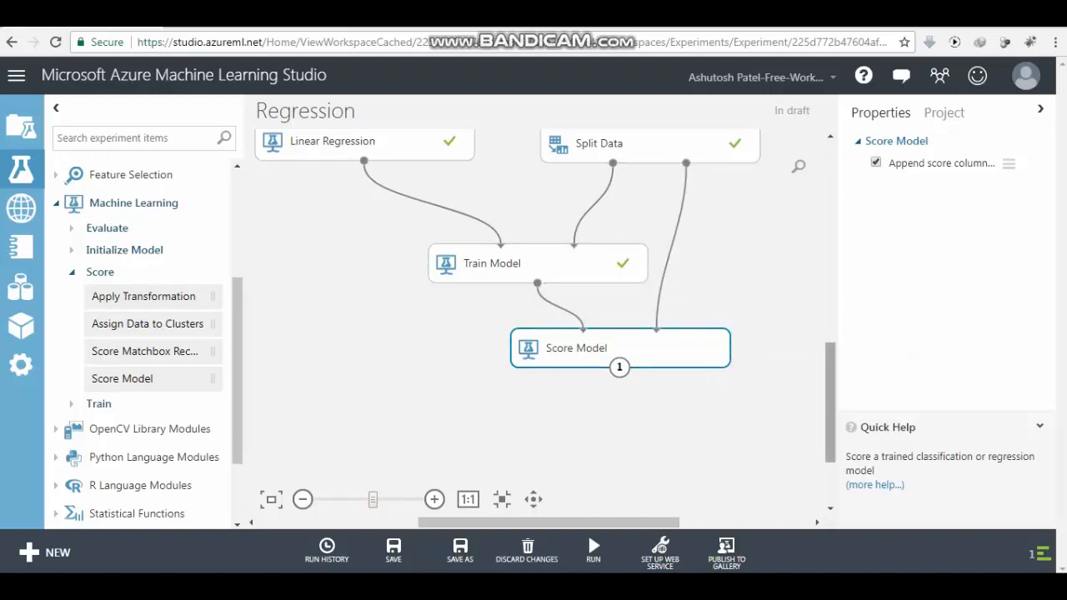
# Step: Add an Evaluate Model module fed by Score Model's output through its first input, and run the whole experiment
pyautogui.scroll(-2, 831, 400)
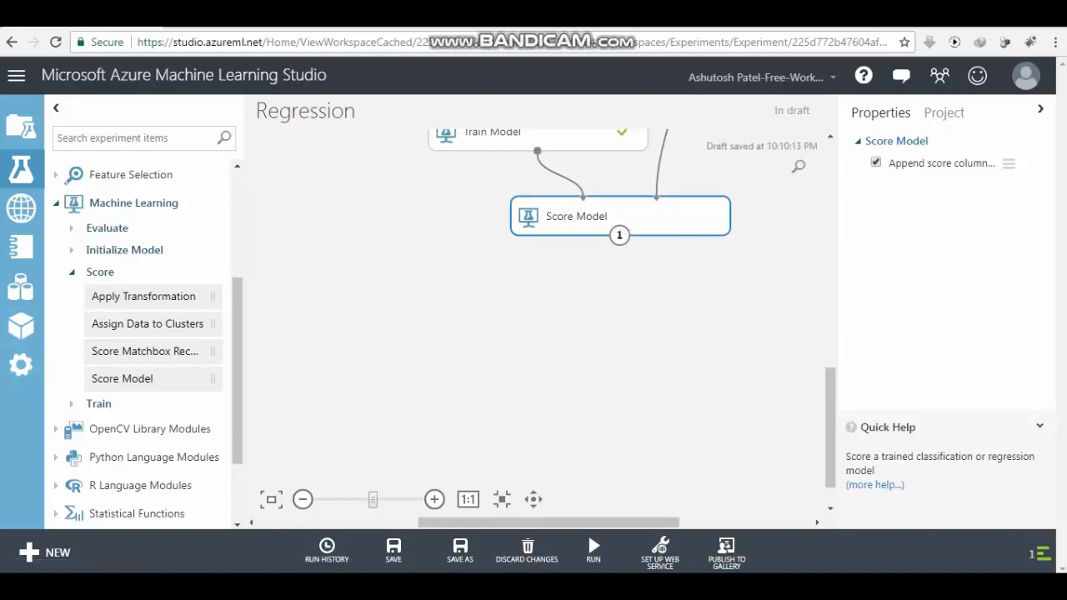
pyautogui.click(106, 228)
pyautogui.moveTo(130, 279); pyautogui.dragTo(627, 331)
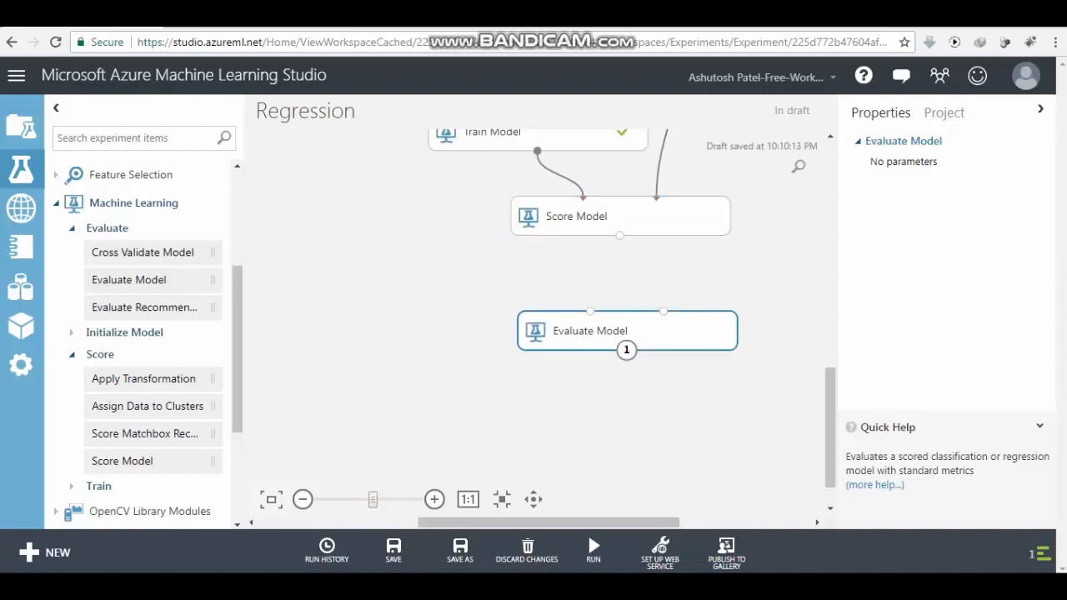
pyautogui.moveTo(620, 235); pyautogui.dragTo(590, 311)
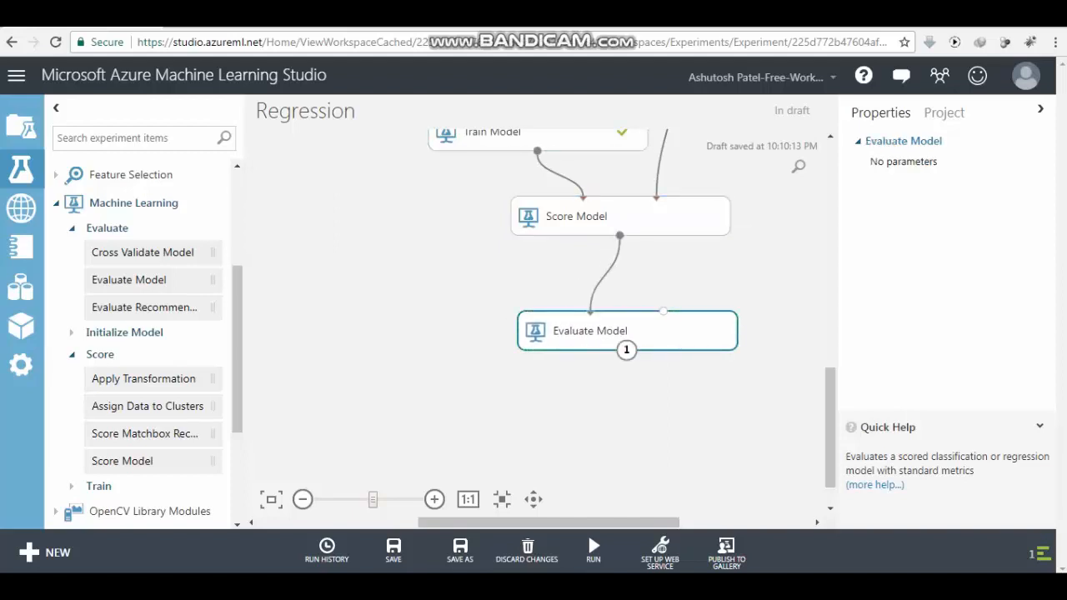
pyautogui.moveTo(593, 550)
pyautogui.click(577, 495)
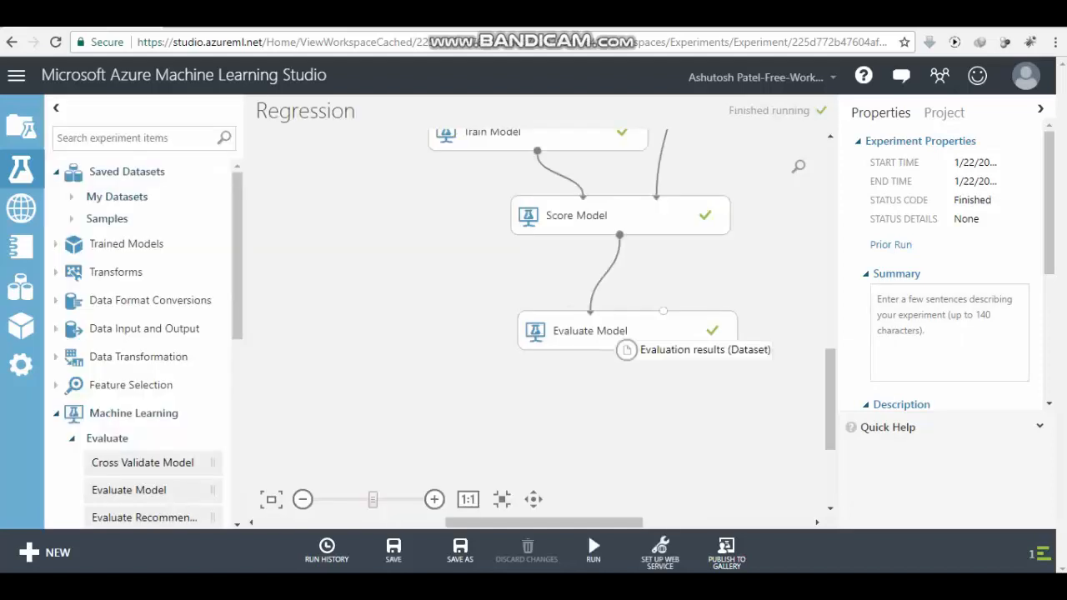
# Step: Visualize the evaluation results of Evaluate Model and examine the metrics, especially the Coefficient of Determination
pyautogui.rightClick(626, 350)
pyautogui.click(684, 459)
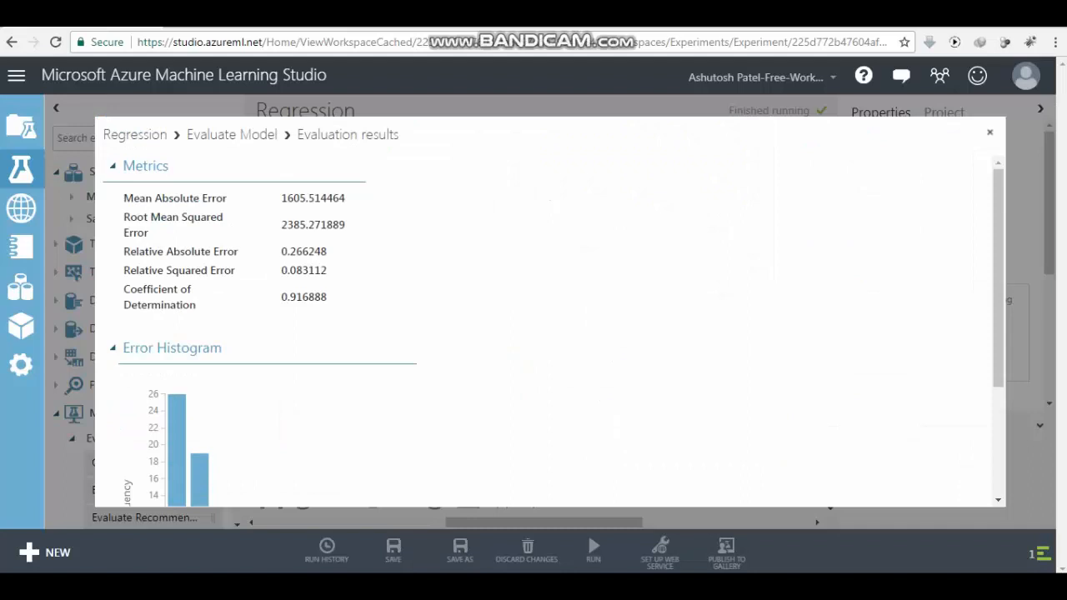
pyautogui.moveTo(196, 305); pyautogui.dragTo(124, 289)
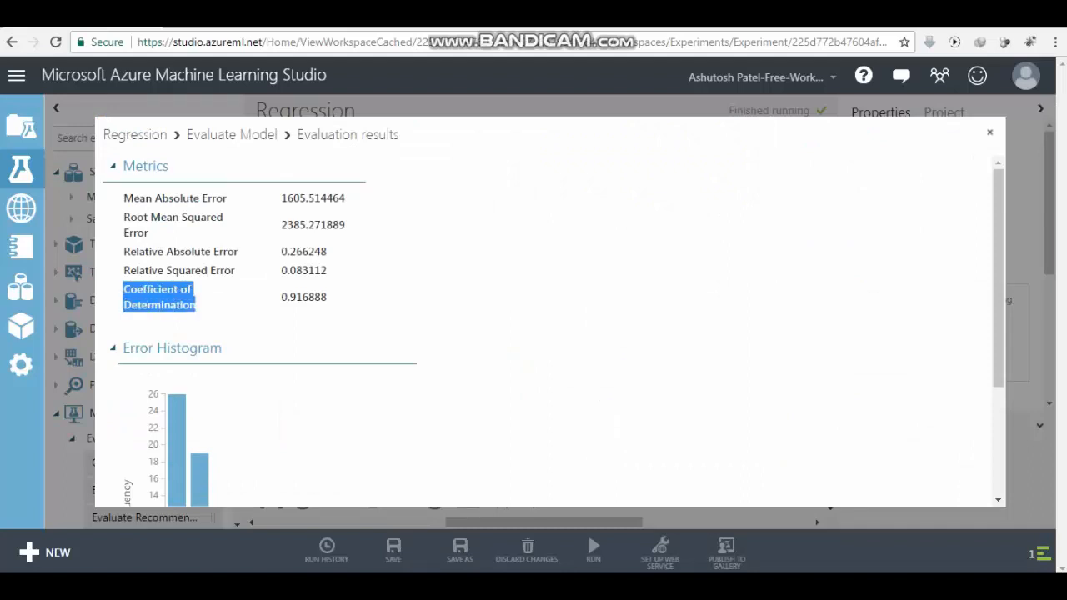
pyautogui.click(160, 298)
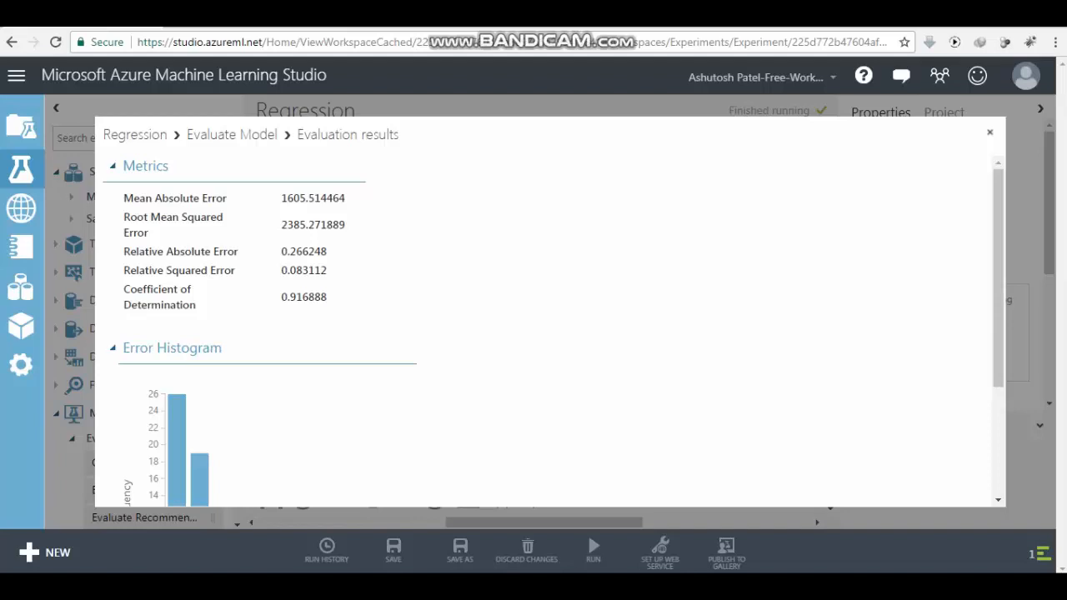
pyautogui.press('Escape')
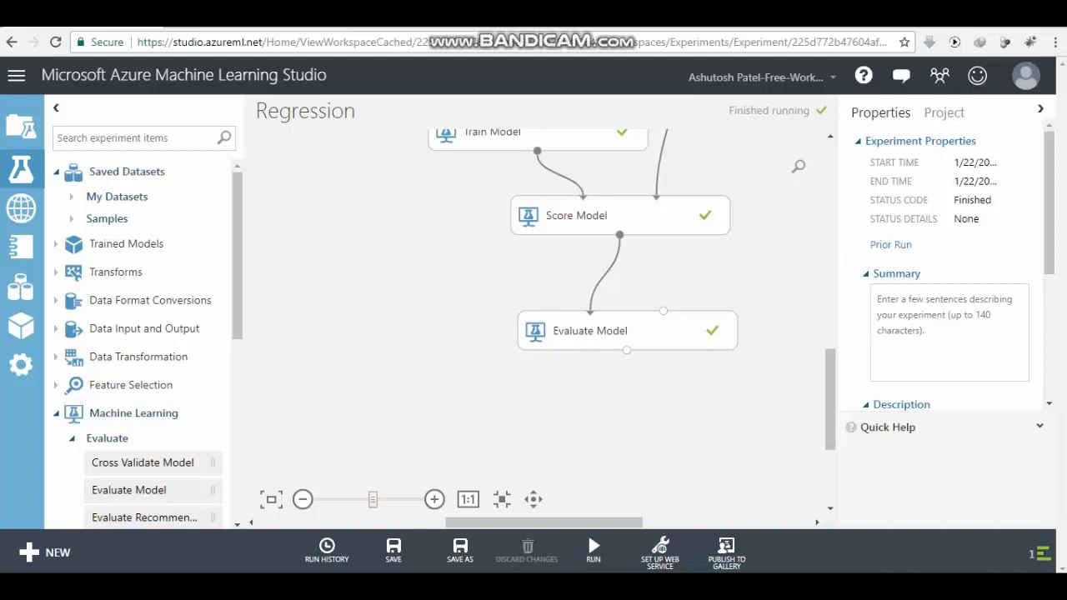
# Step: Set up a Predictive Web Service from the training experiment and run the resulting predictive experiment
pyautogui.moveTo(659, 552)
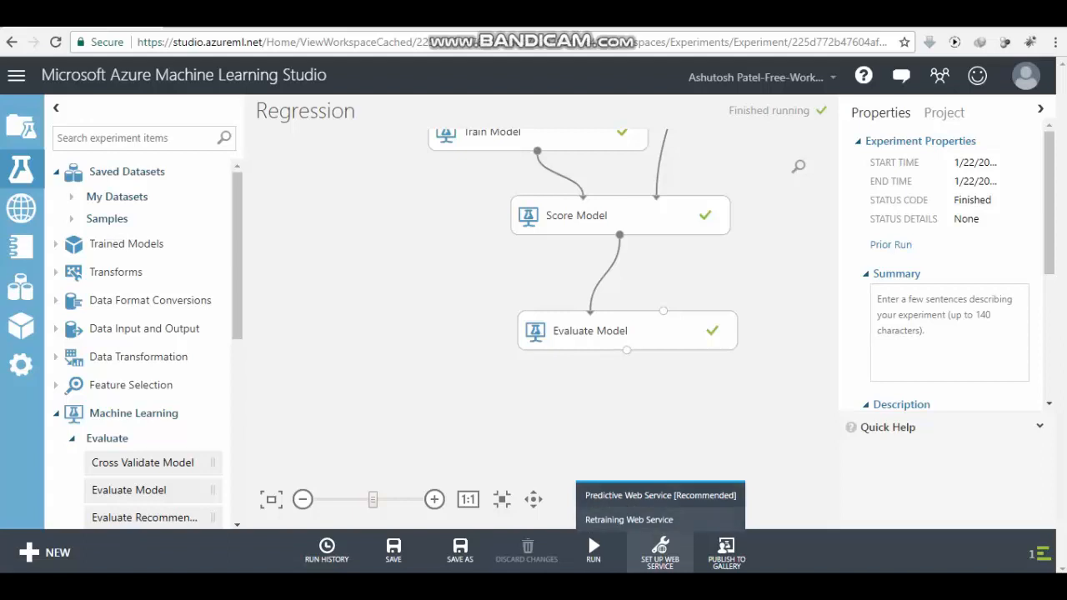
pyautogui.click(660, 495)
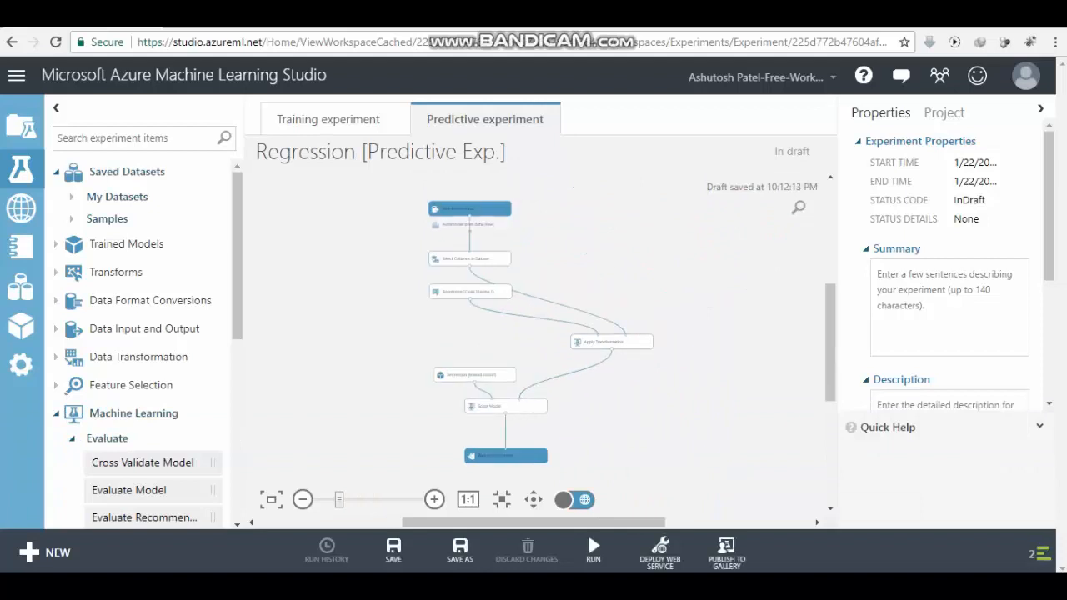
pyautogui.moveTo(593, 550)
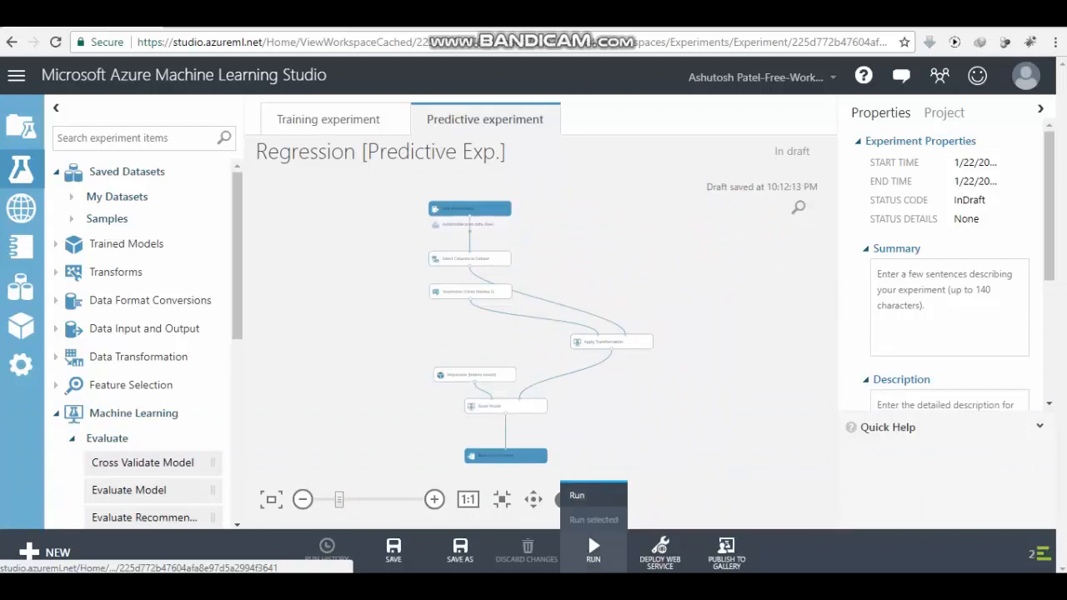
pyautogui.click(577, 495)
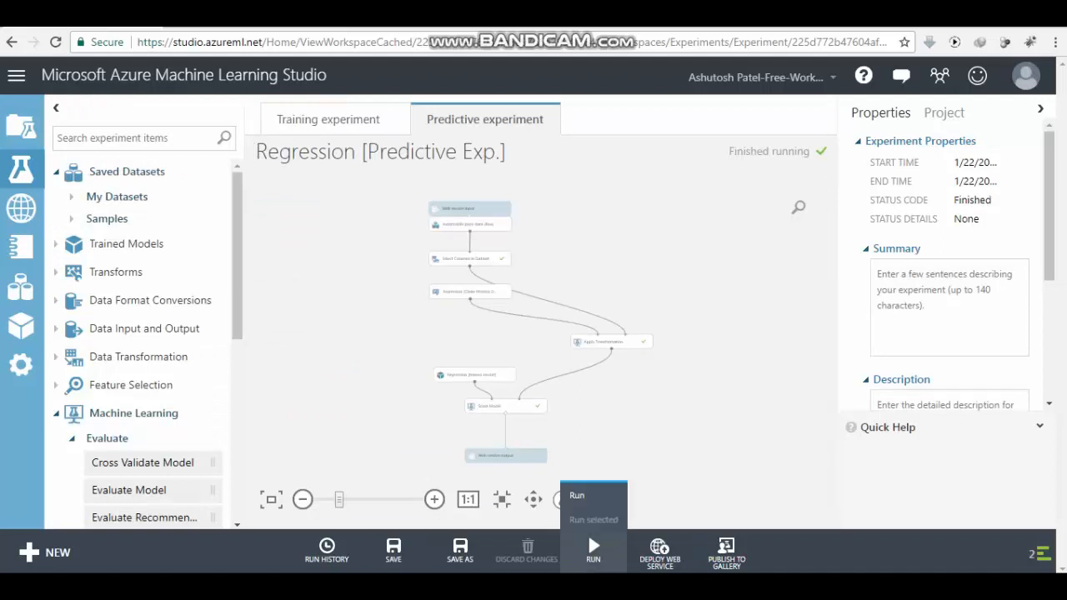
# Step: Deploy the predictive experiment as a web service and open the preview test page of its Request/Response endpoint
pyautogui.click(660, 552)
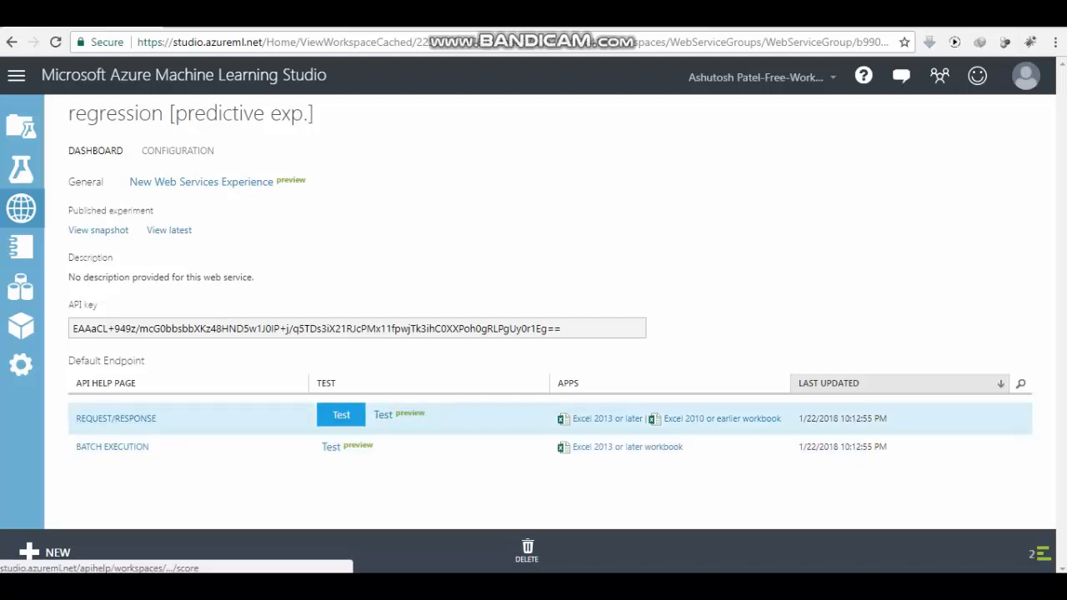
pyautogui.click(383, 414)
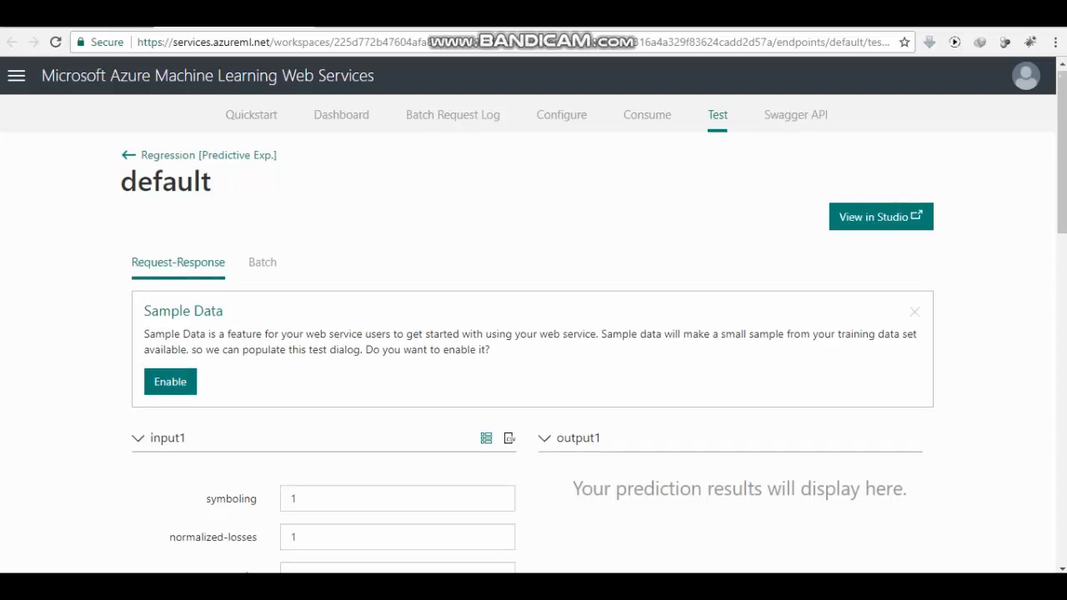
# Step: Review the input1 fields of the request-response test and enable Sample Data to populate them
pyautogui.scroll(-2, 498, 383)
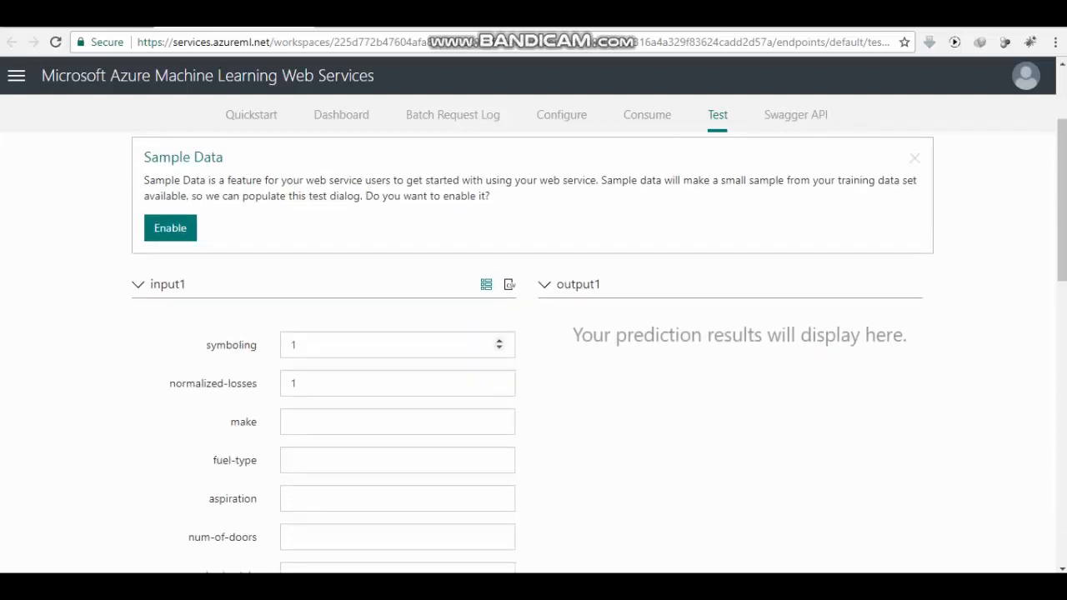
pyautogui.scroll(-2, 498, 382)
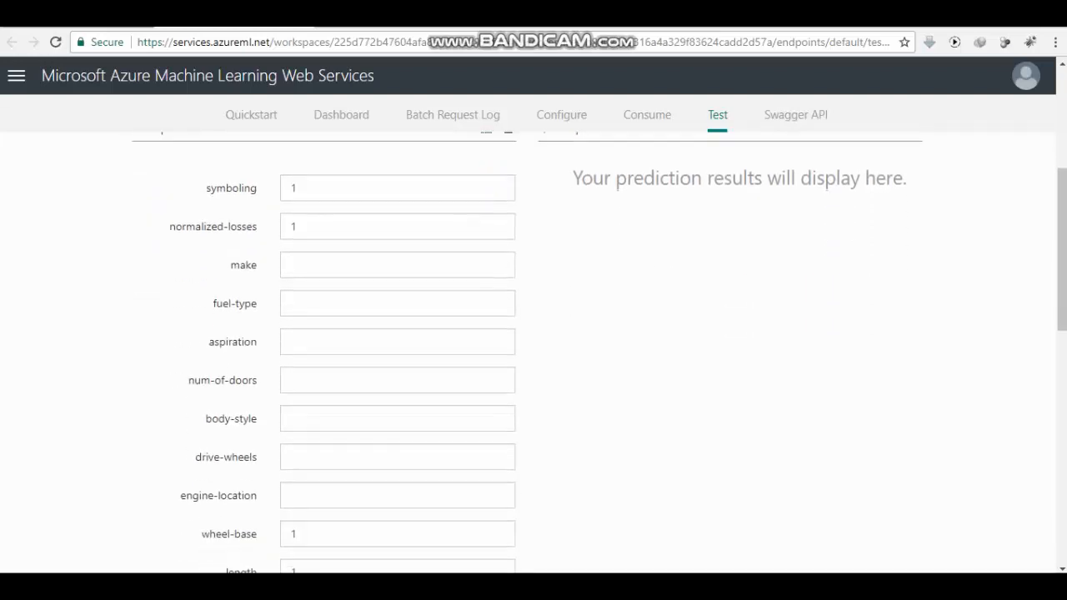
pyautogui.scroll(-1, 498, 383)
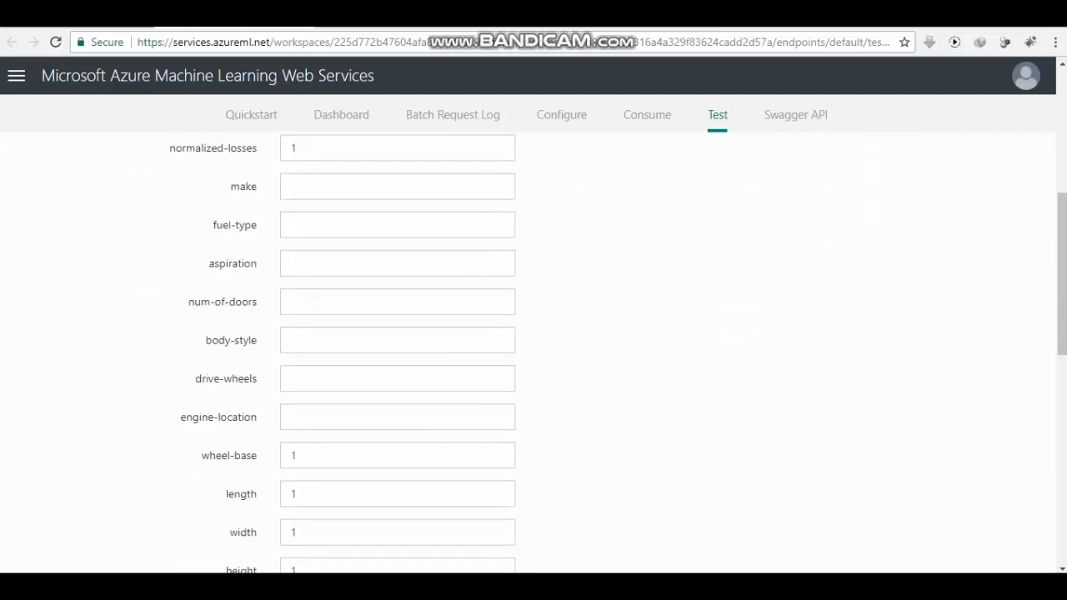
pyautogui.scroll(2, 499, 383)
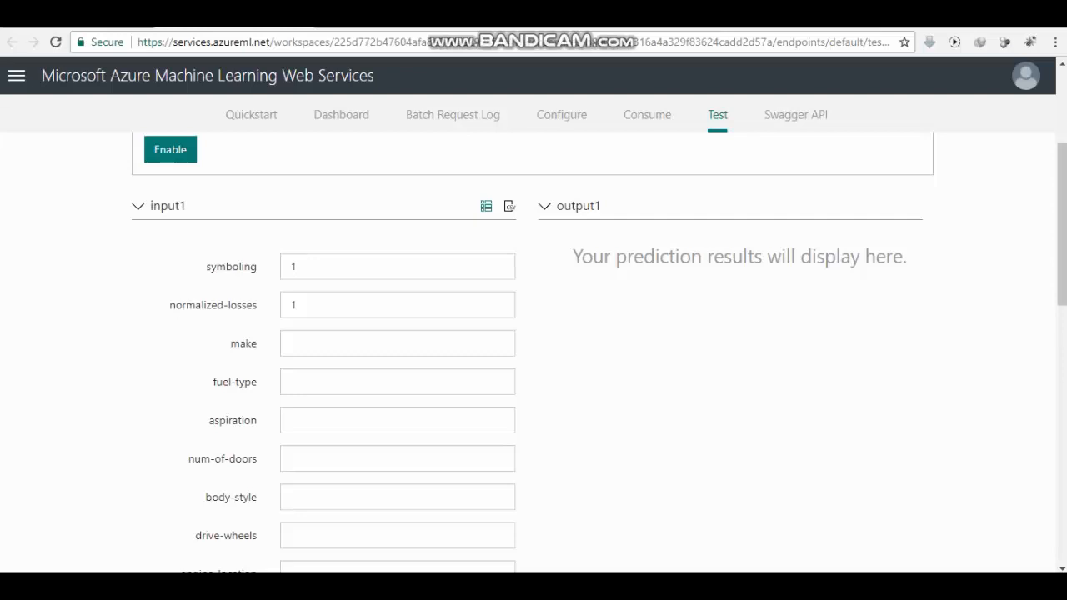
pyautogui.scroll(1, 500, 304)
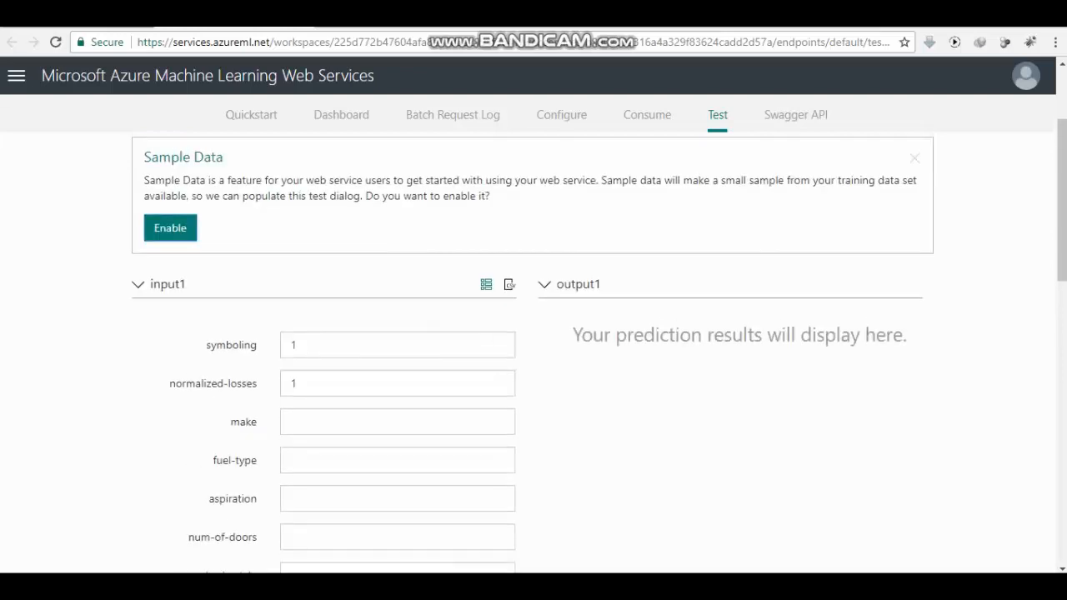
pyautogui.click(170, 228)
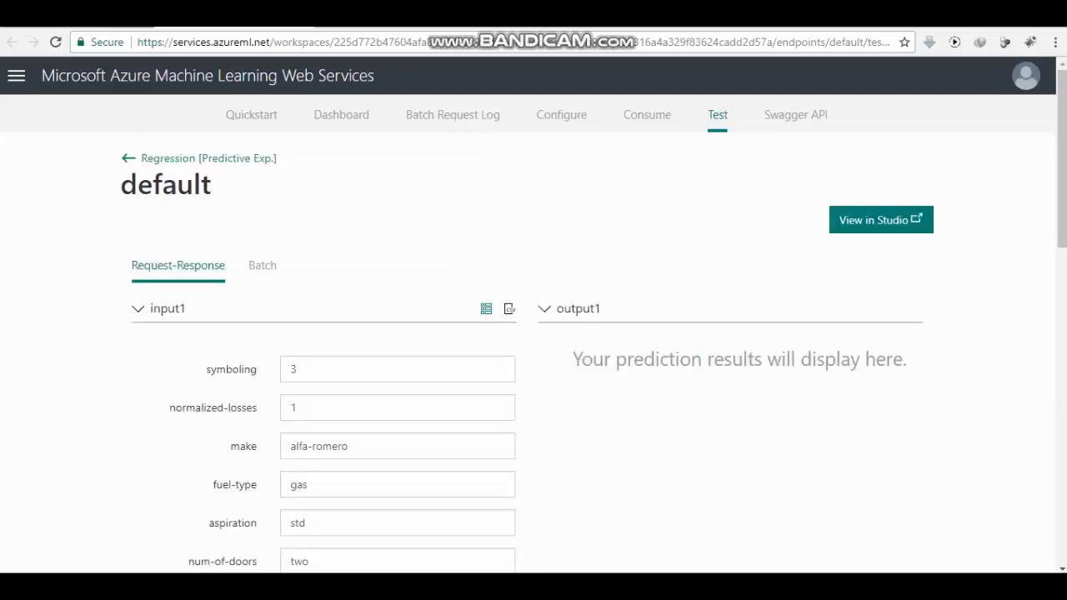
# Step: Run the request-response test with the sample values and compare the Scored Labels prediction with the price
pyautogui.scroll(-10, 500, 407)
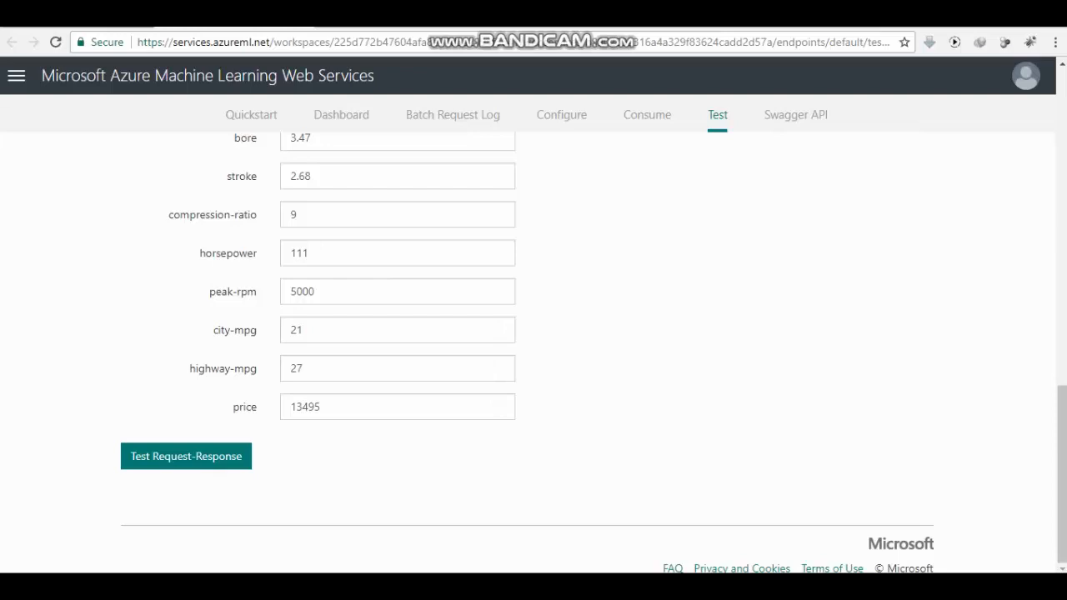
pyautogui.click(186, 456)
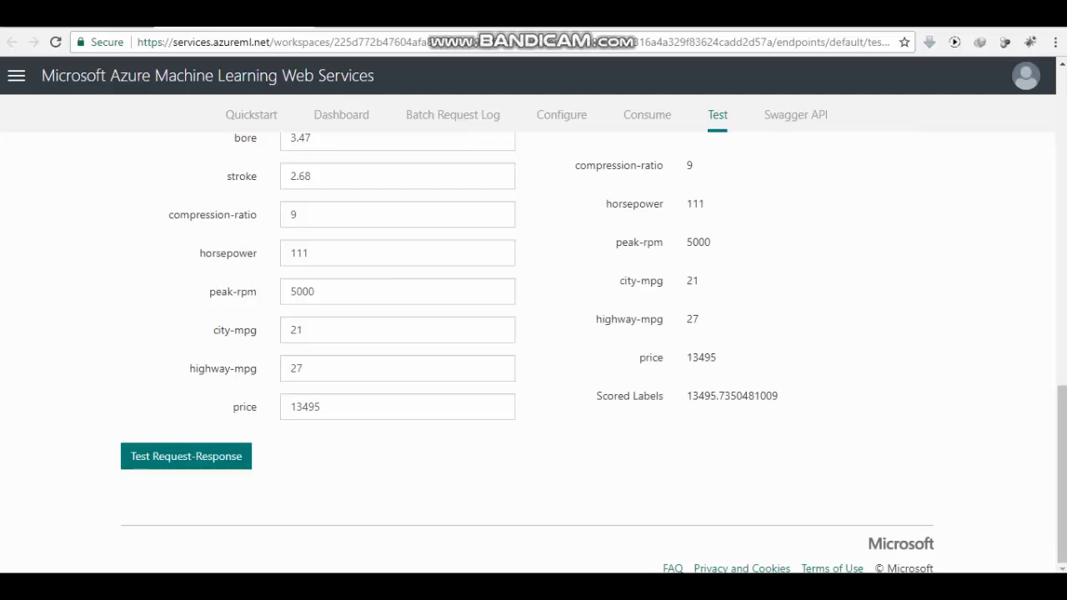
pyautogui.moveTo(691, 396); pyautogui.dragTo(716, 396)
pyautogui.click(718, 400)
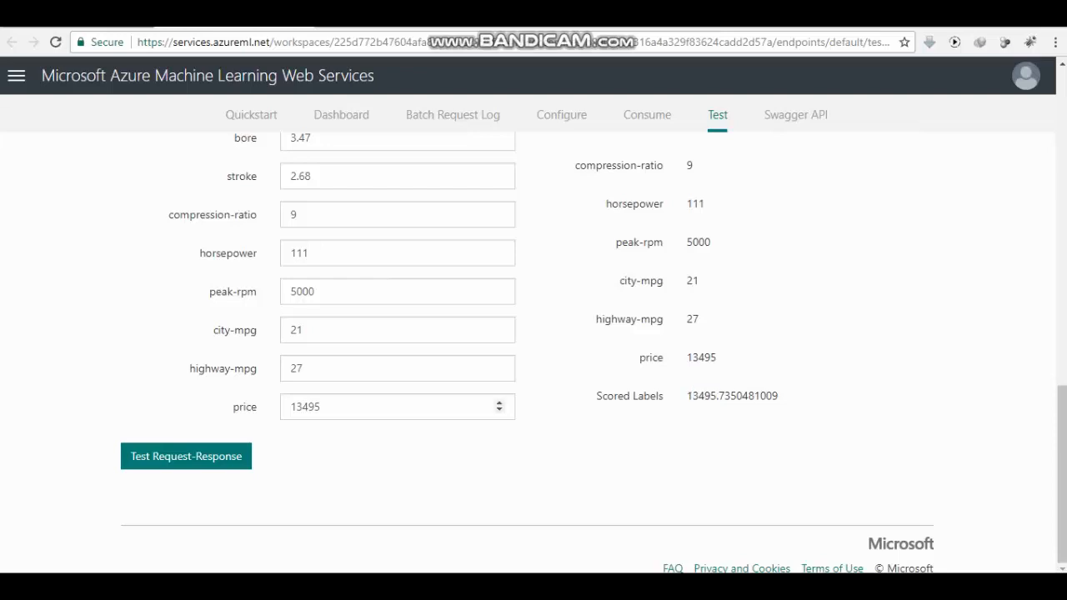